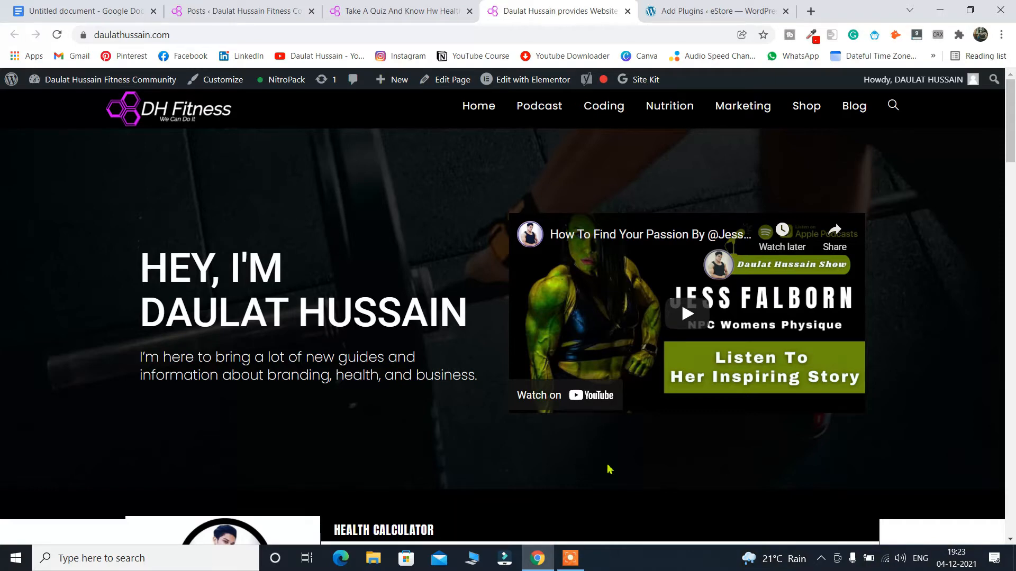
Show the published 'Take A Quiz And Know Hw Health' quiz page in the browser.
click(408, 11)
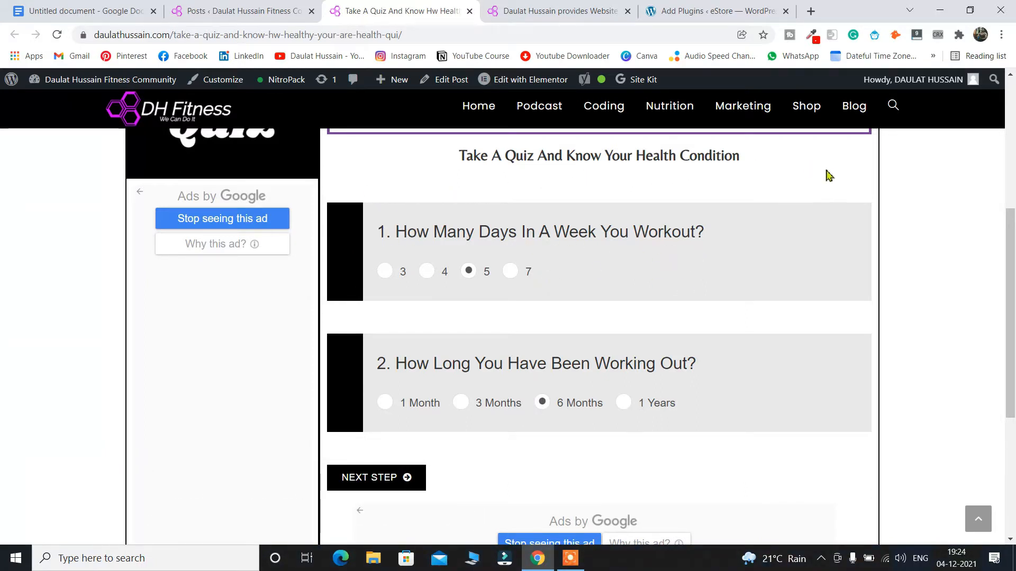
Answer 4 workout days and 3 Months, then advance to questions 5 to 7.
click(428, 278)
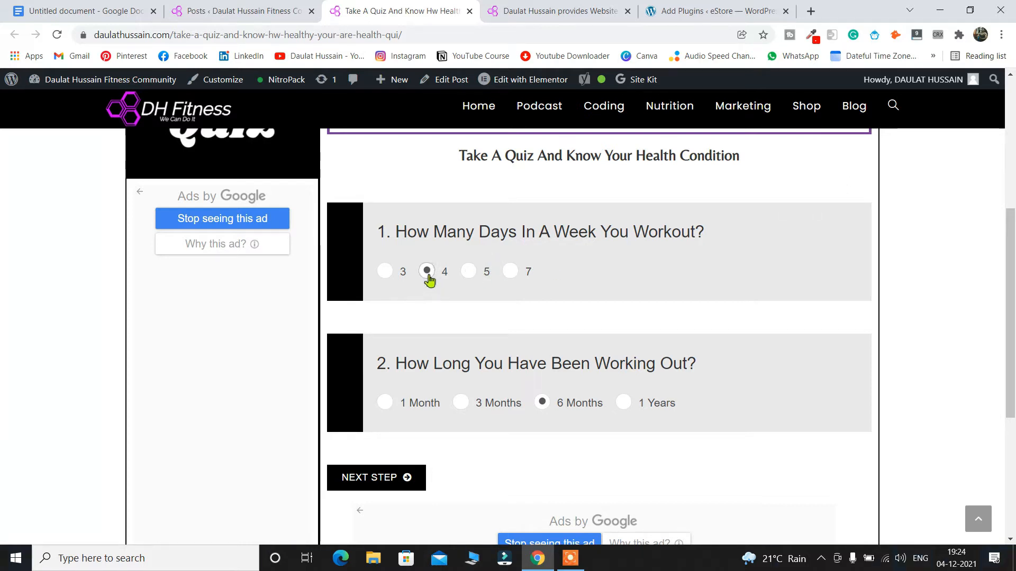
click(459, 403)
click(398, 468)
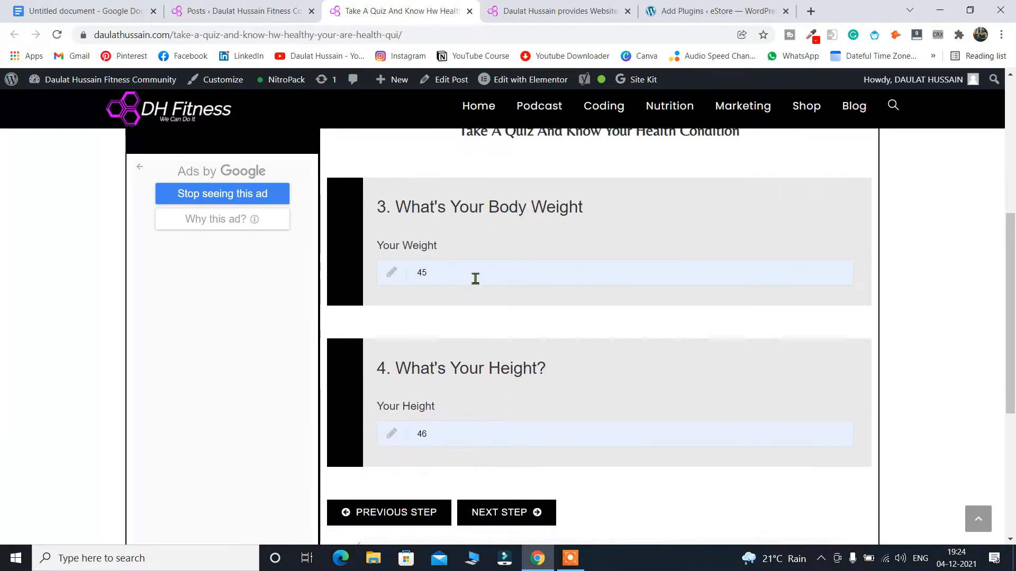
click(504, 513)
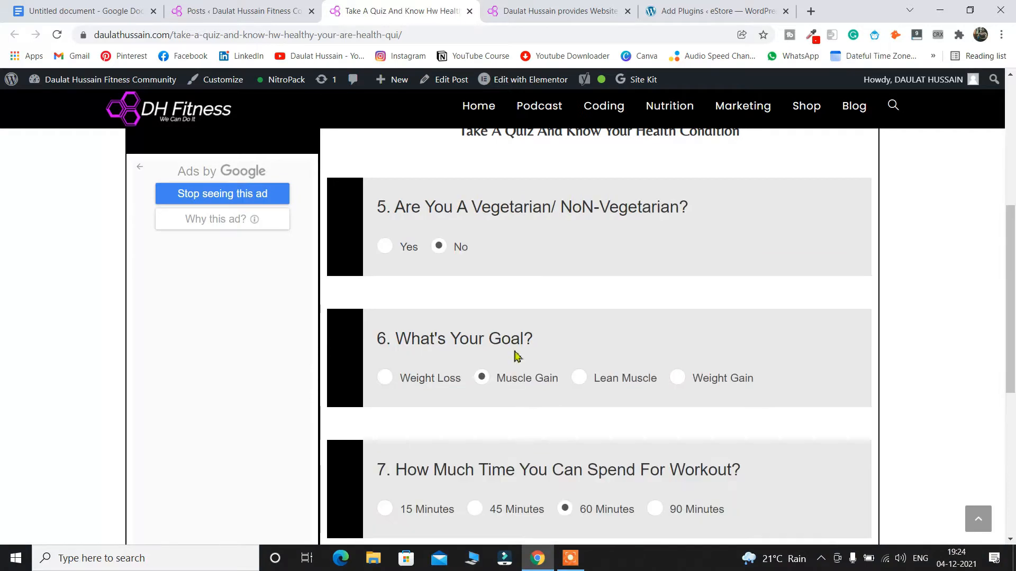
Change the workout time to 45 Minutes and the goal to Weight Loss, then reach the final step.
scroll(459, 329, down, 2)
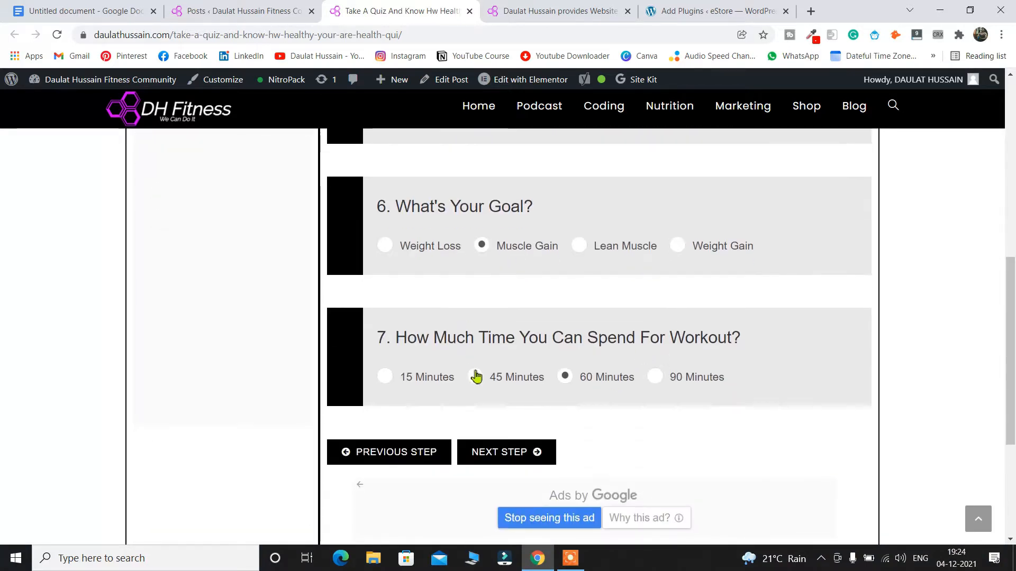
click(475, 376)
click(385, 248)
click(514, 456)
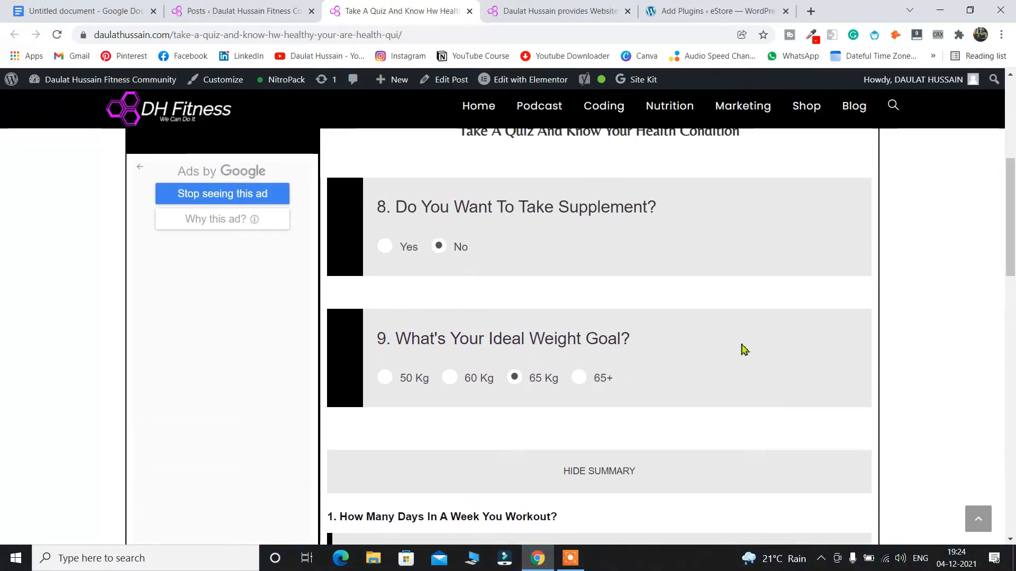
Collapse the answer summary, expand it again, then collapse it once more.
scroll(662, 320, down, 3)
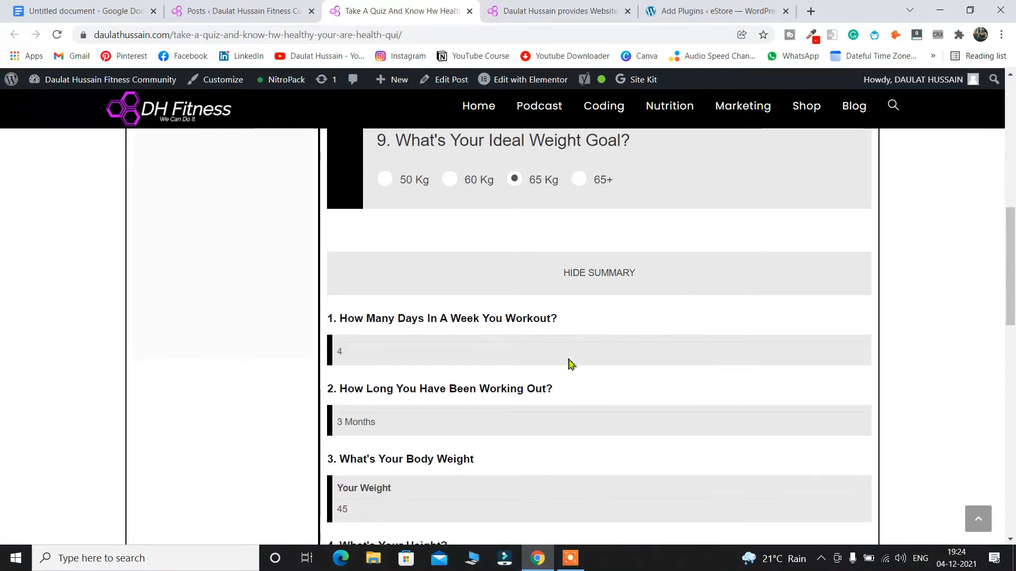
scroll(565, 313, down, 5)
scroll(564, 315, up, 5)
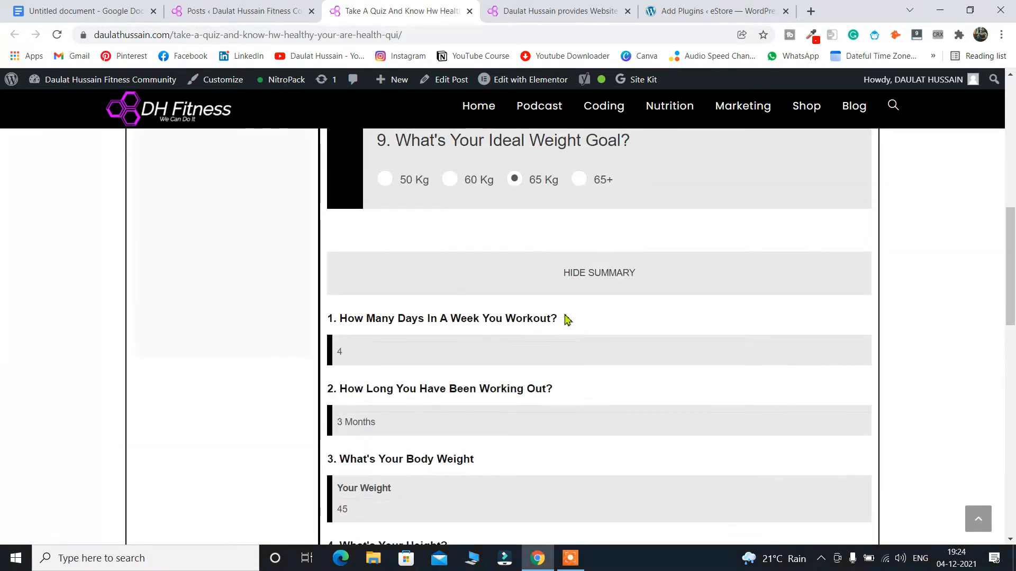
scroll(527, 317, up, 1)
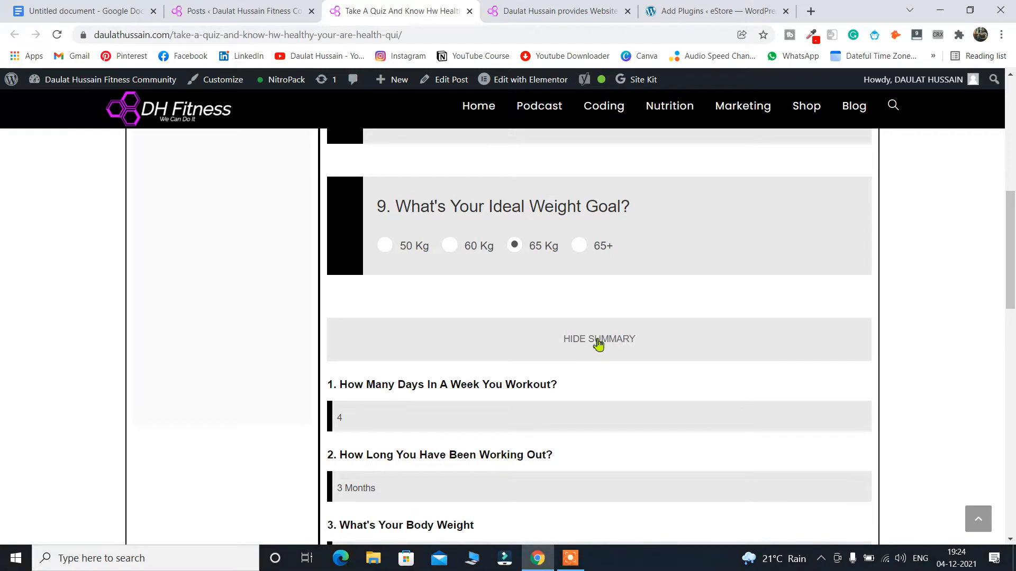
click(579, 342)
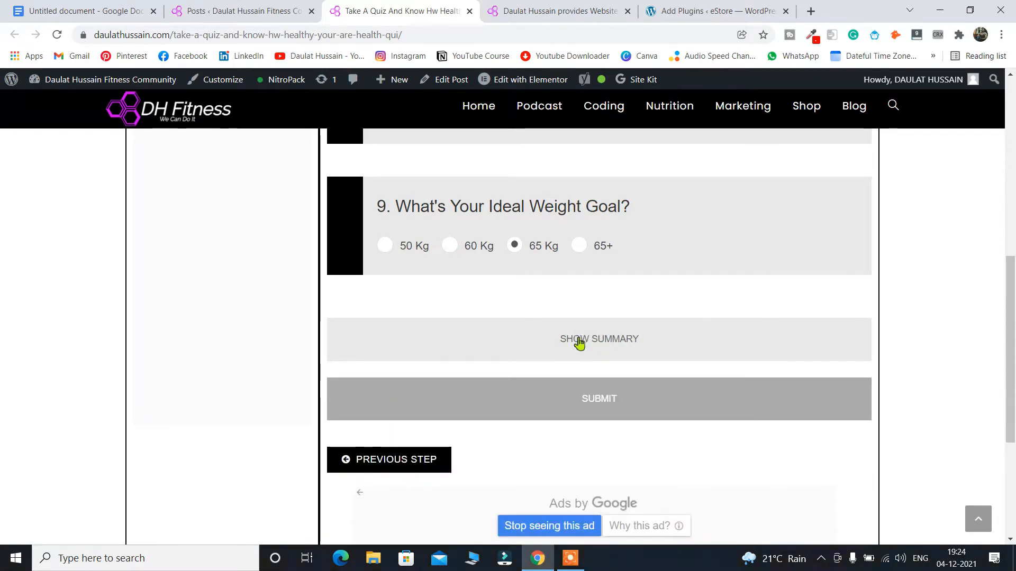
click(598, 340)
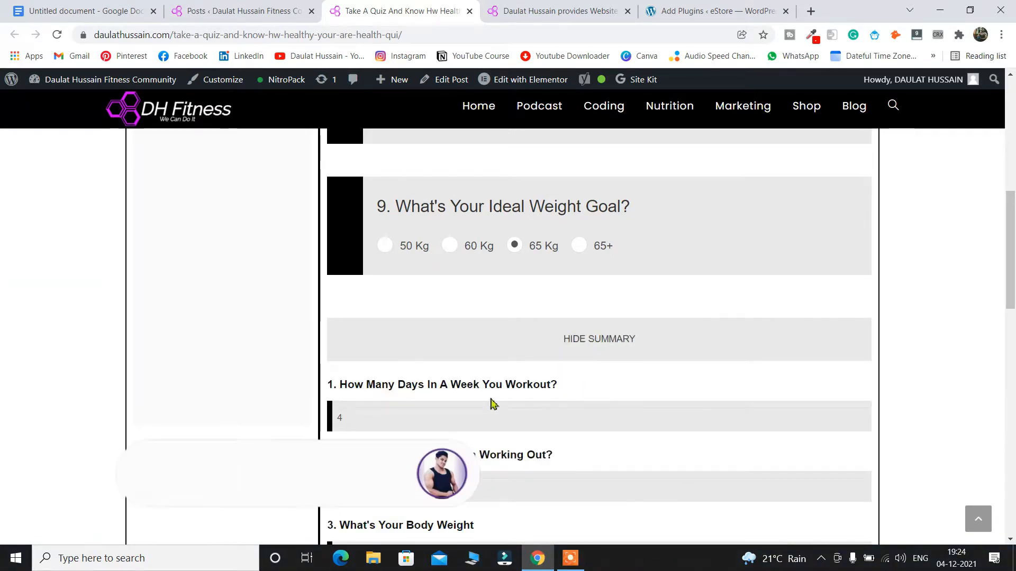
scroll(545, 407, down, 3)
scroll(544, 397, up, 3)
click(583, 340)
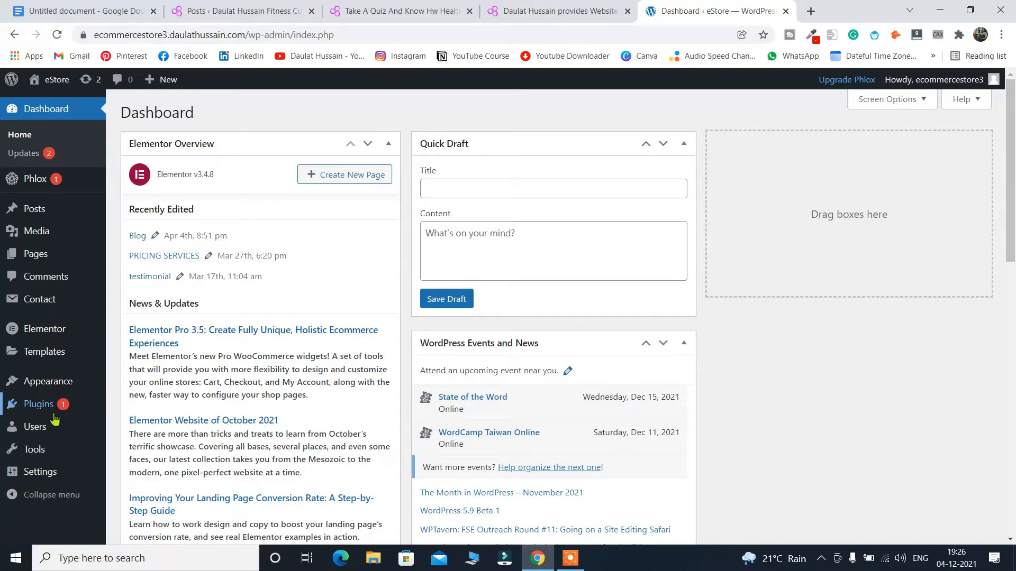
Go to Plugins > Installed Plugins on the eStore admin.
mouse_move(50, 412)
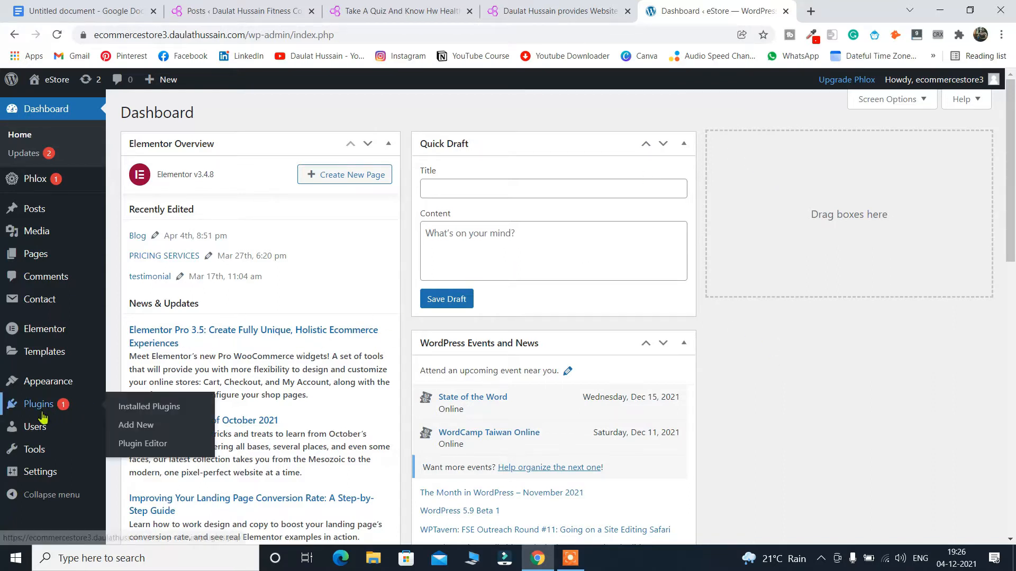
click(138, 409)
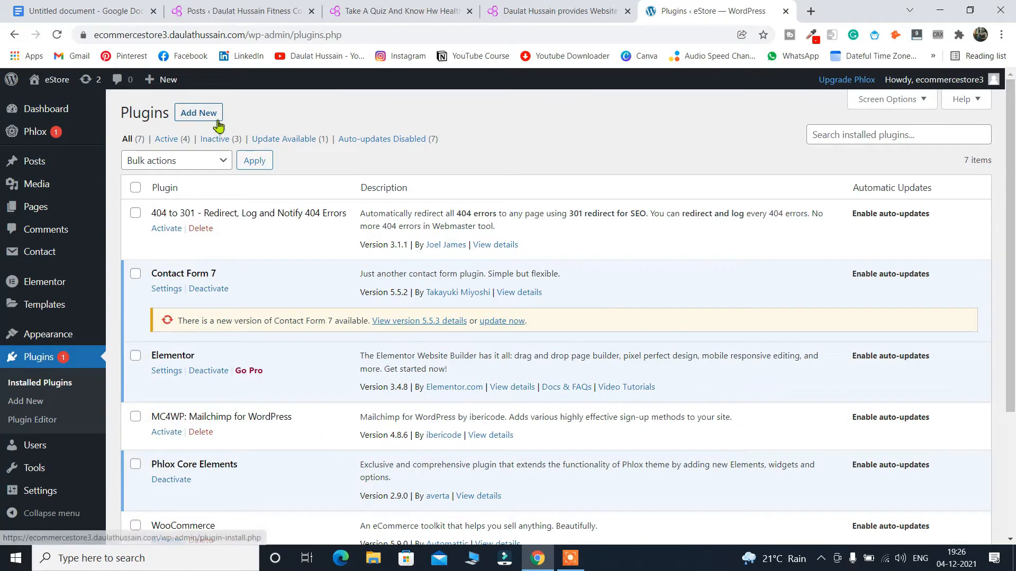
Search 'malti step form', then install and activate Multi Step Form by Mondula GmbH.
click(214, 118)
click(840, 153)
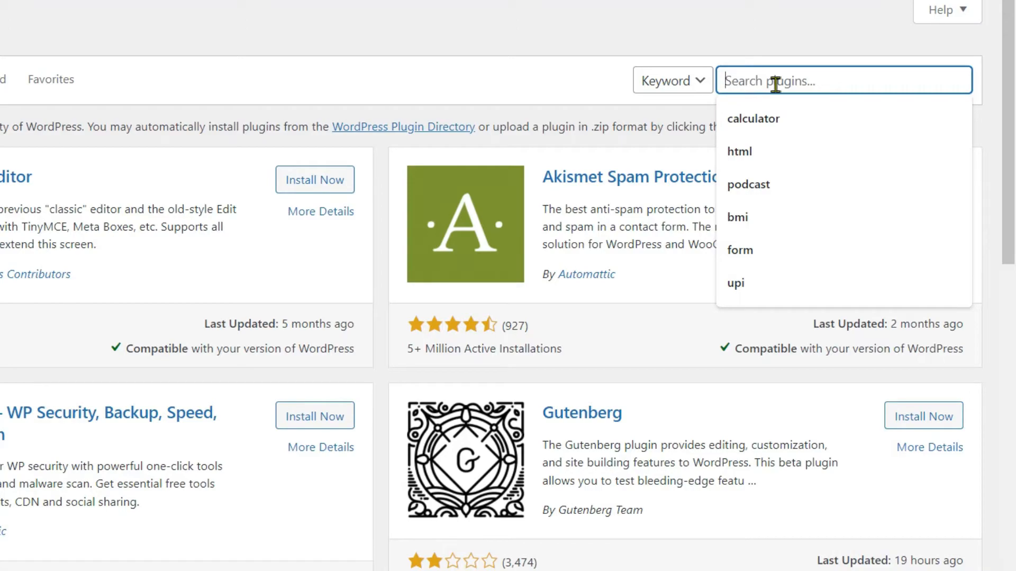
text(mal)
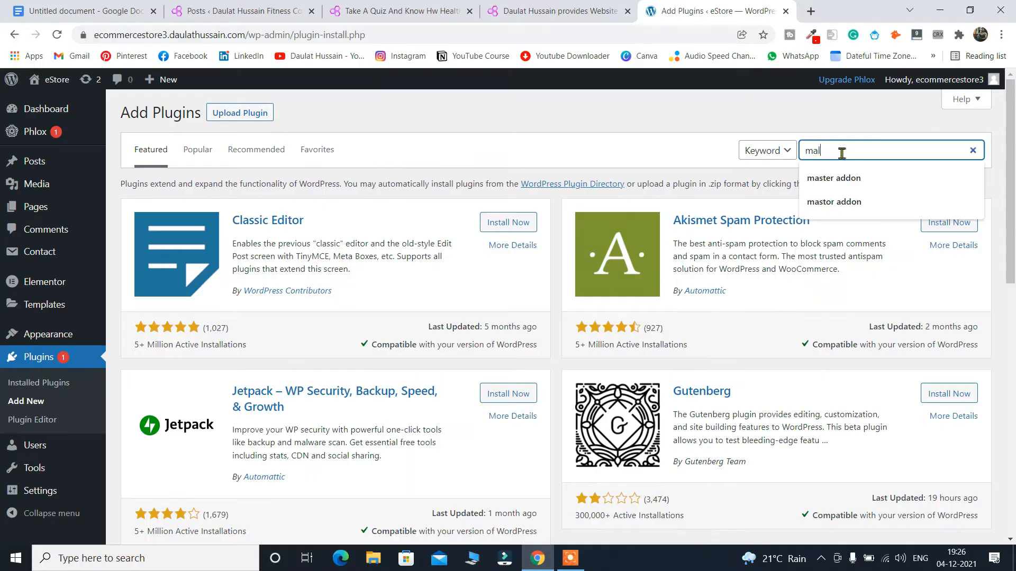
text(ti st)
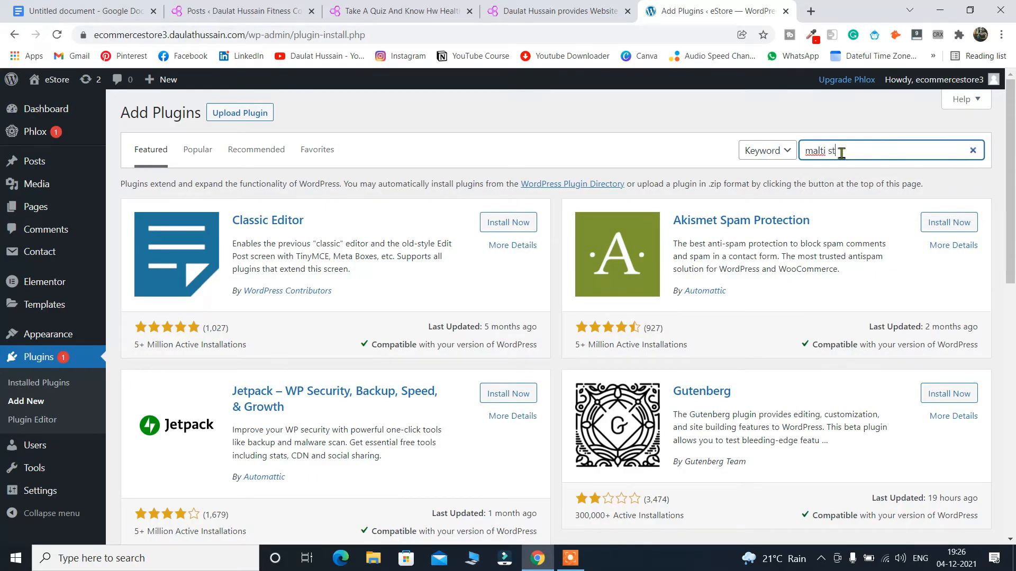
text(ep form)
scroll(369, 344, down, 2)
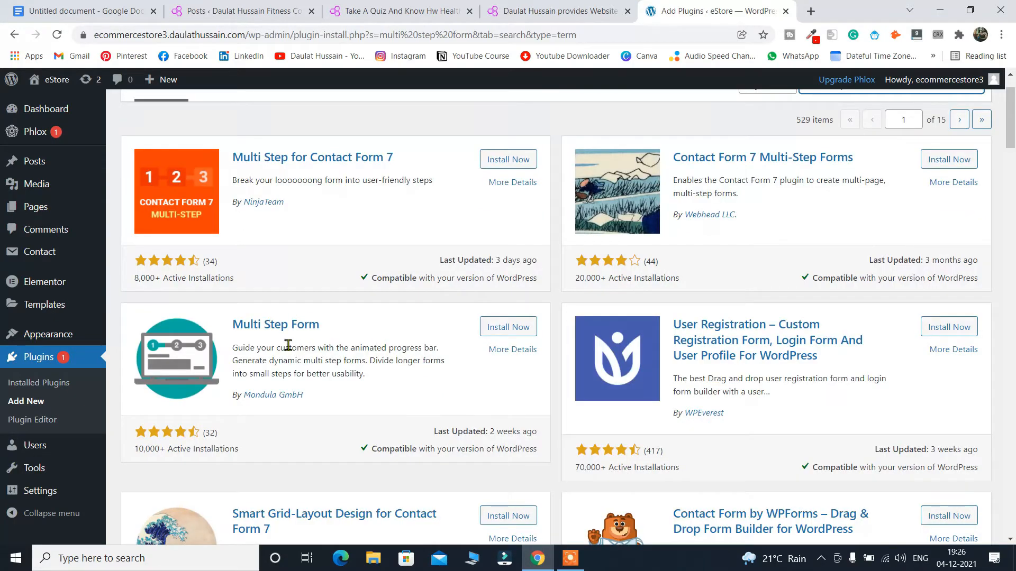
click(488, 333)
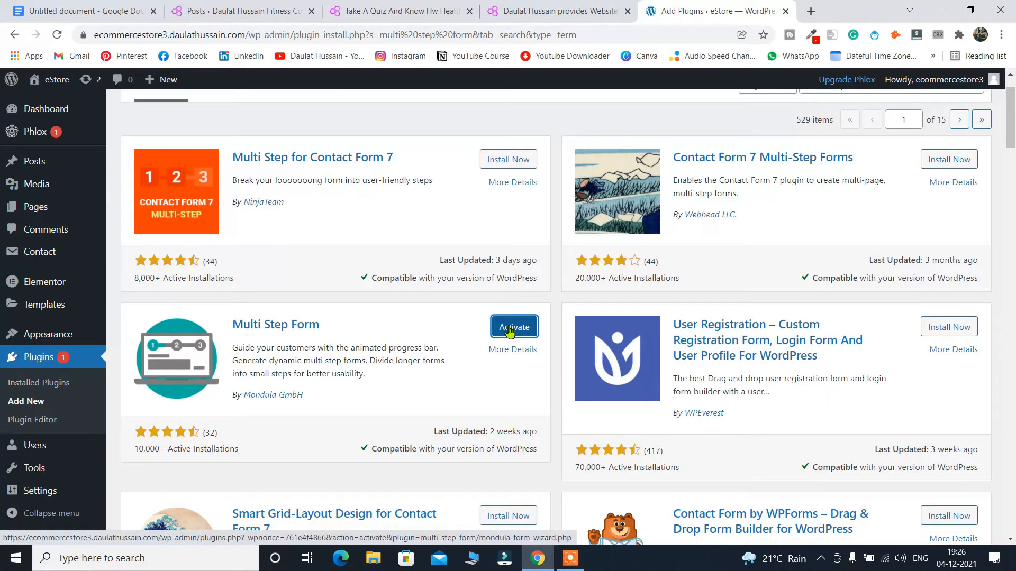
click(508, 329)
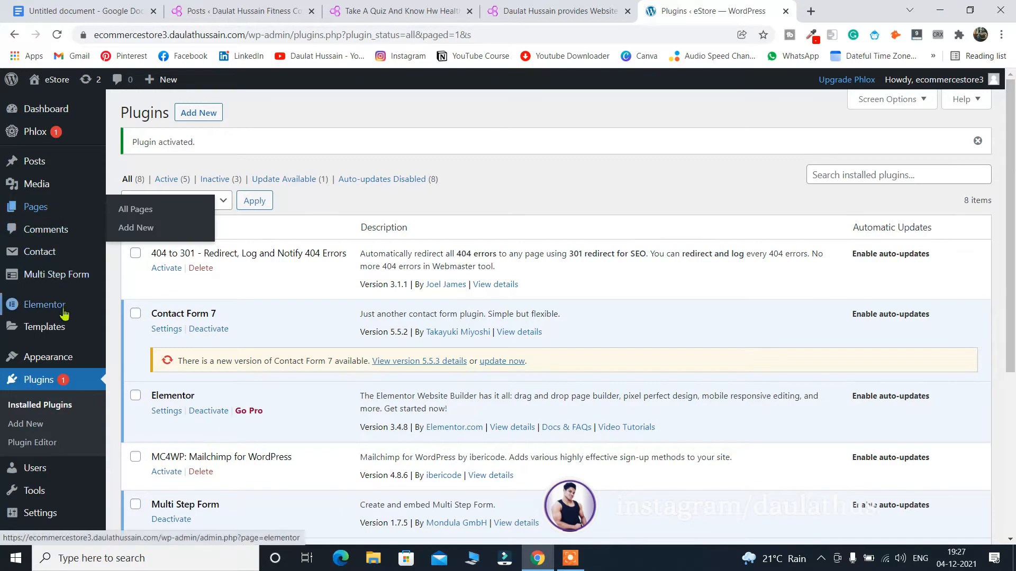
mouse_move(70, 279)
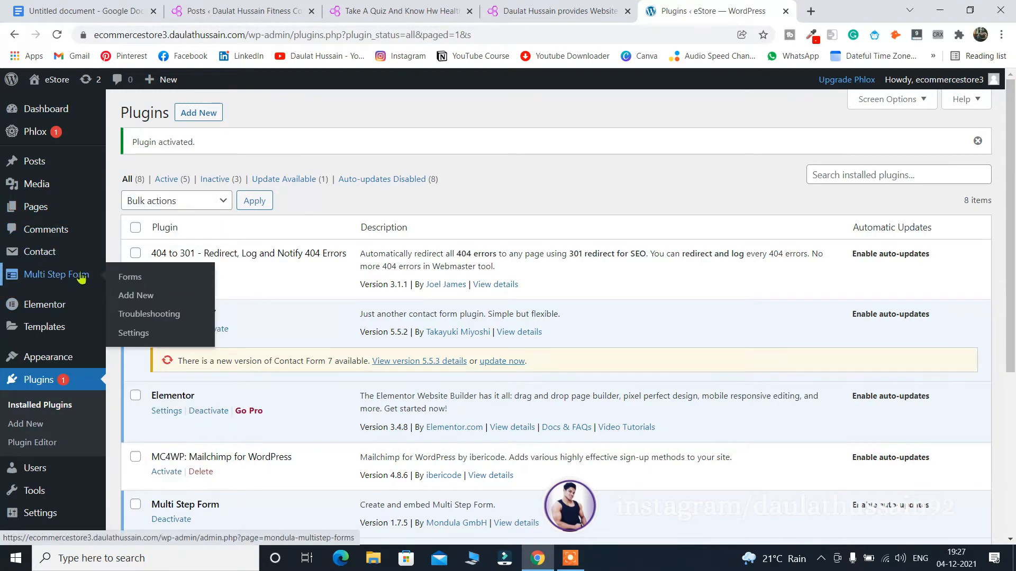
Create a new multi-step form and add a section titled 'Email' to step1.
click(132, 297)
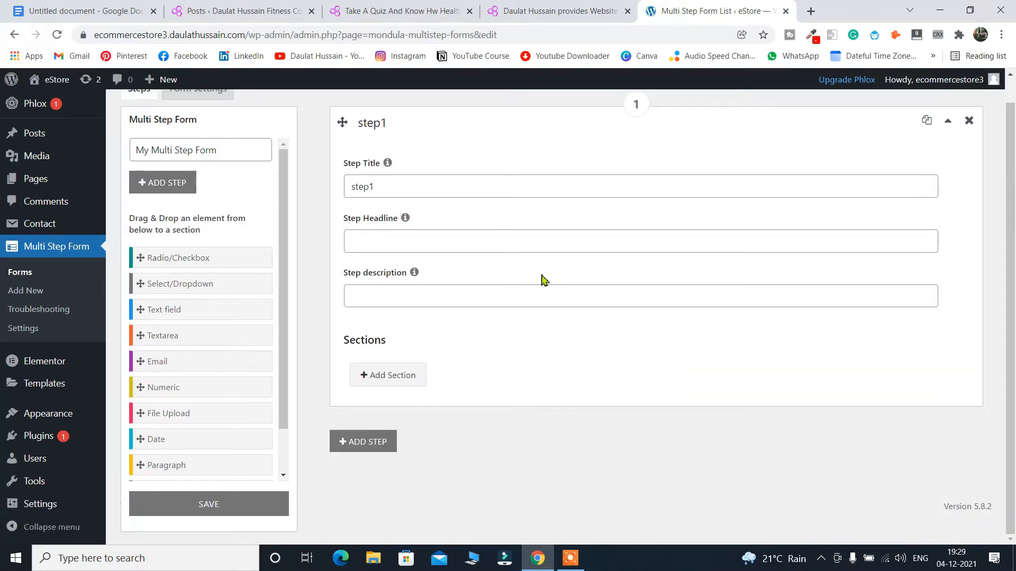
click(398, 183)
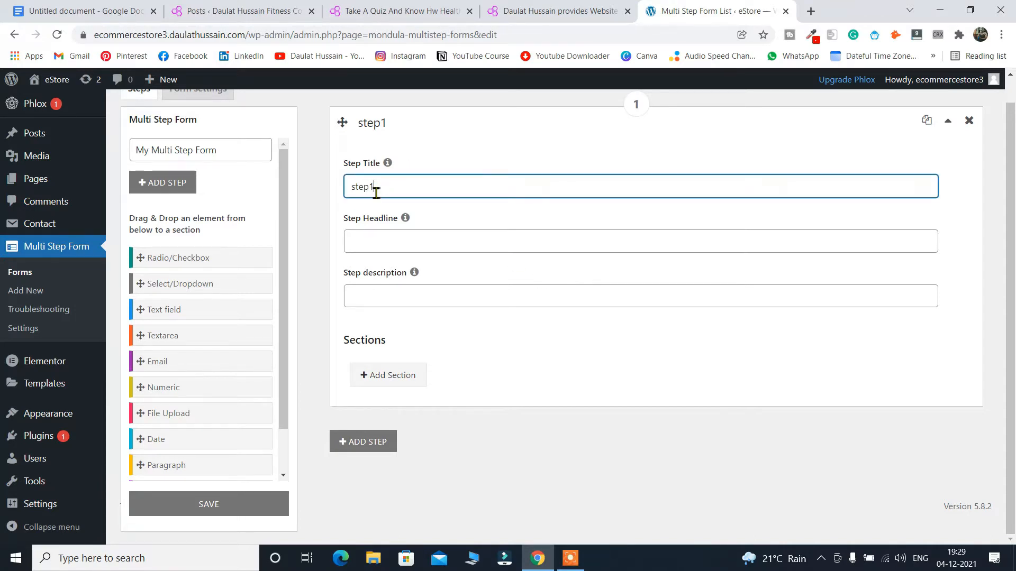
click(390, 376)
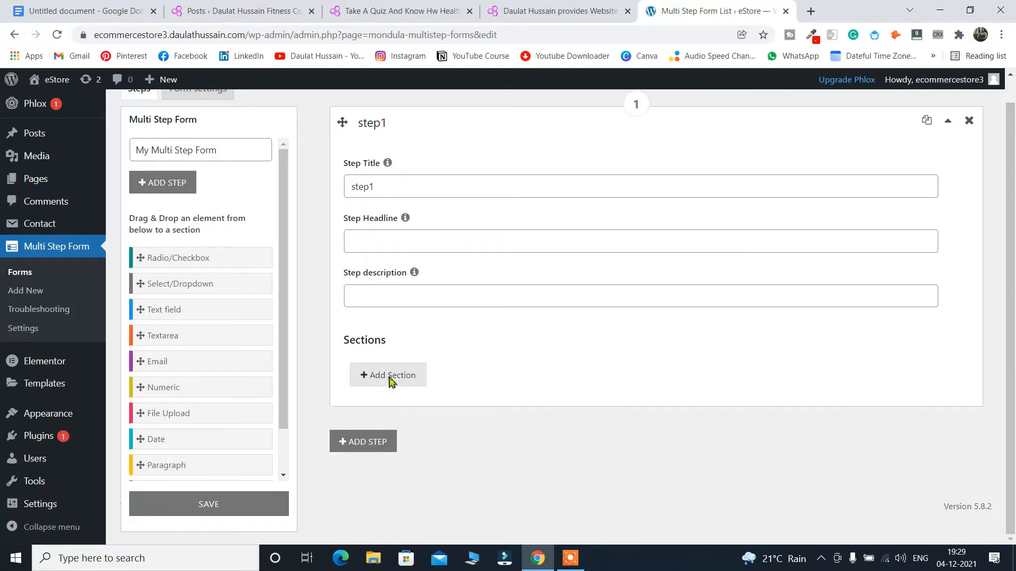
scroll(688, 298, down, 1)
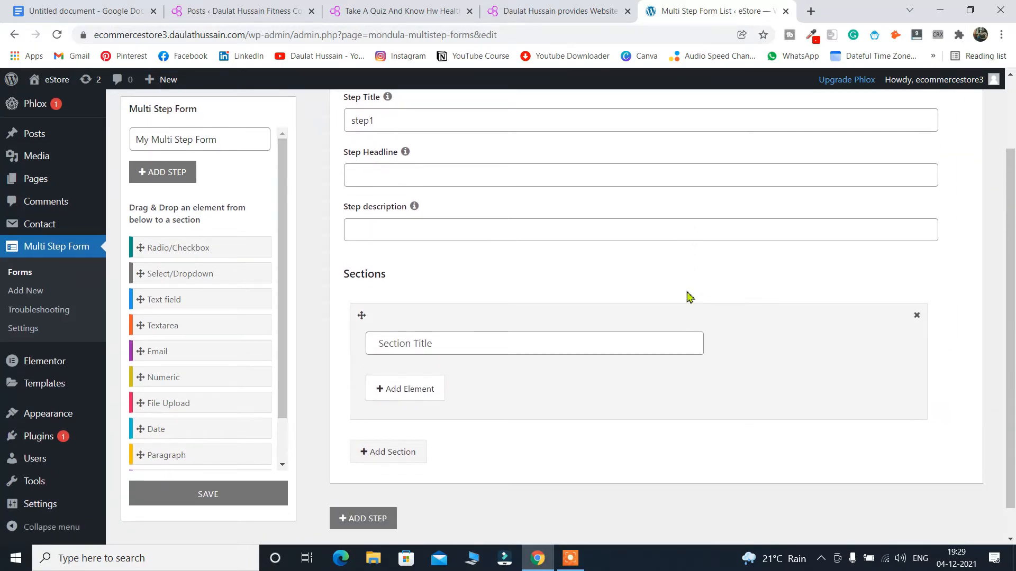
click(430, 347)
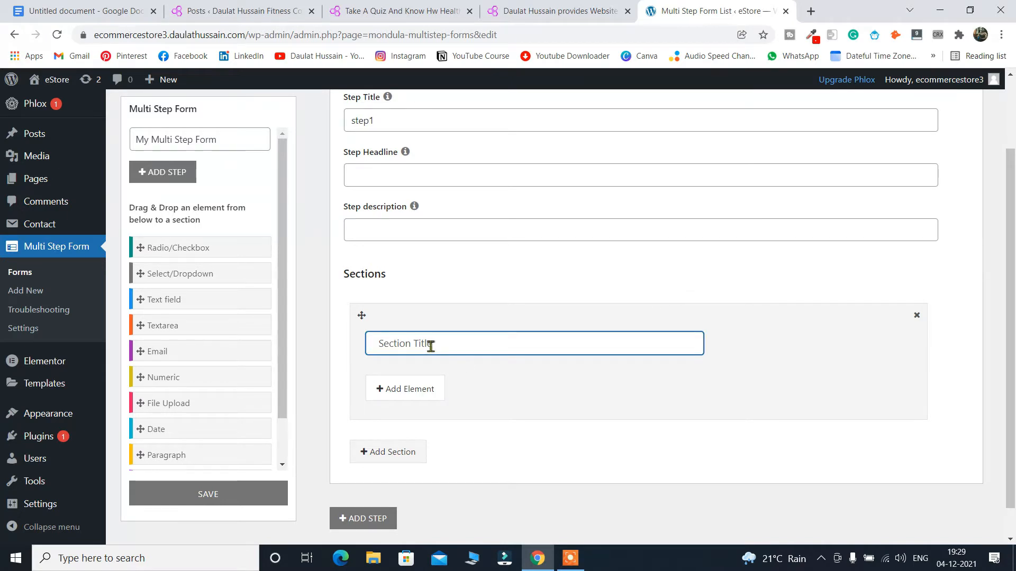
text(Email)
click(420, 388)
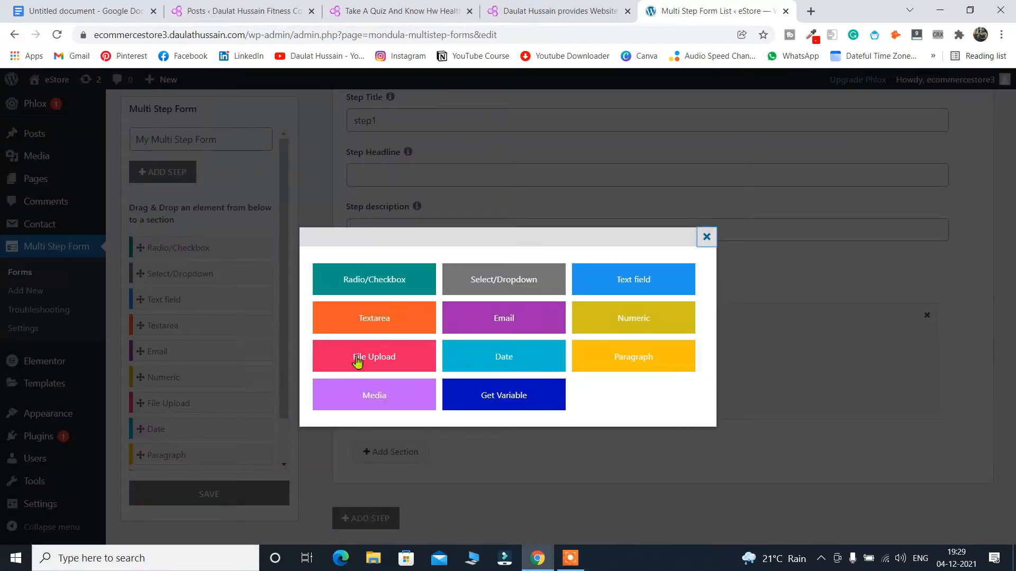
Add an Email field labelled 'Email' to the section.
click(499, 326)
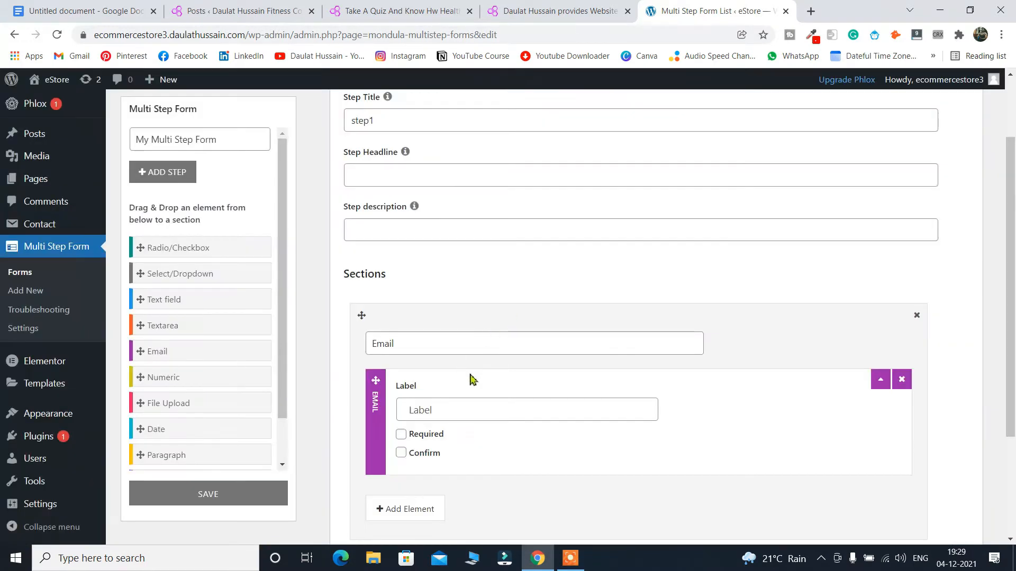
click(451, 412)
text(E)
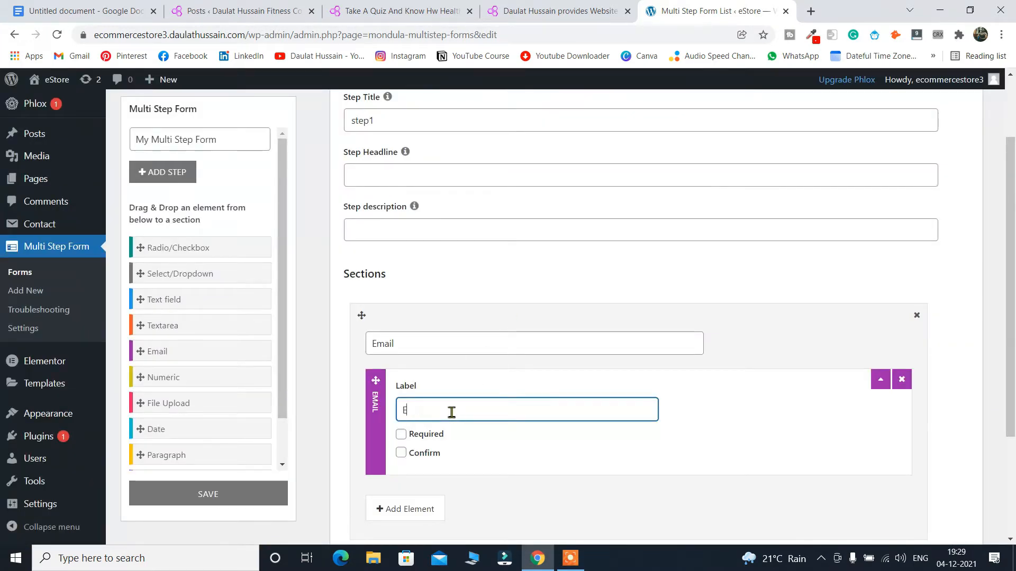
text(mail)
scroll(464, 483, down, 2)
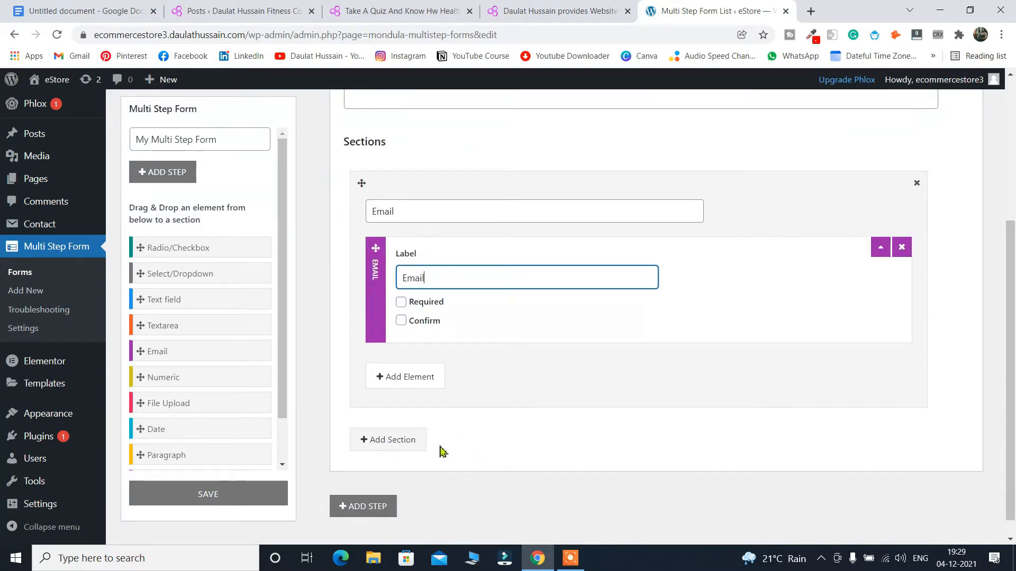
Add a Textarea labelled 'Name' and mark both Name and Email as required.
click(406, 379)
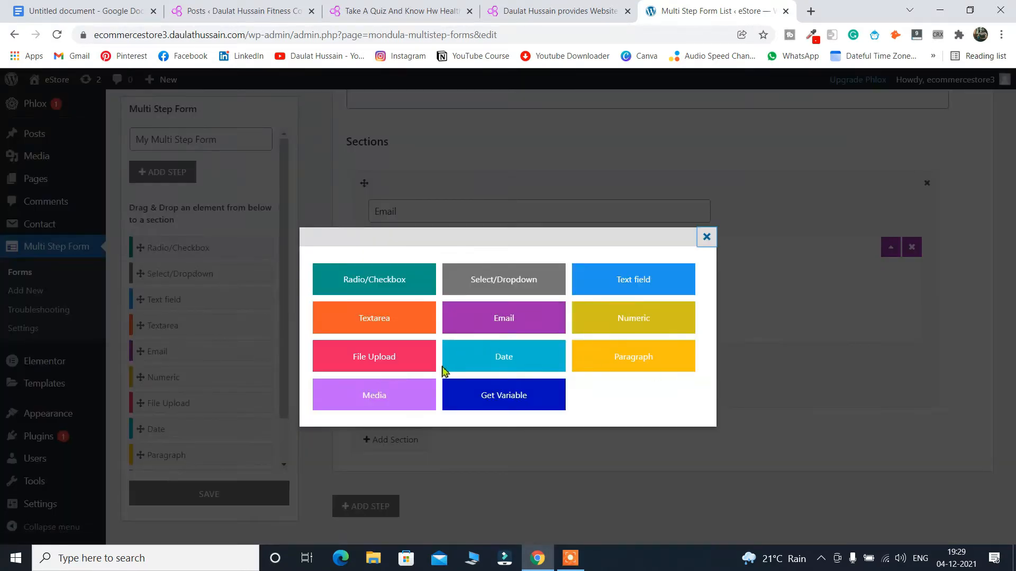
click(361, 331)
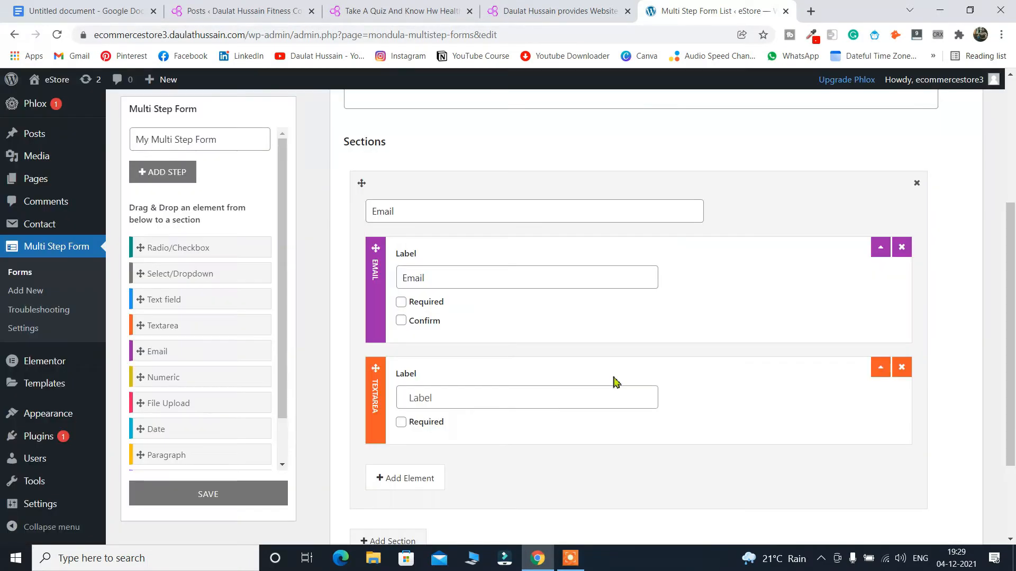
click(499, 395)
text(N)
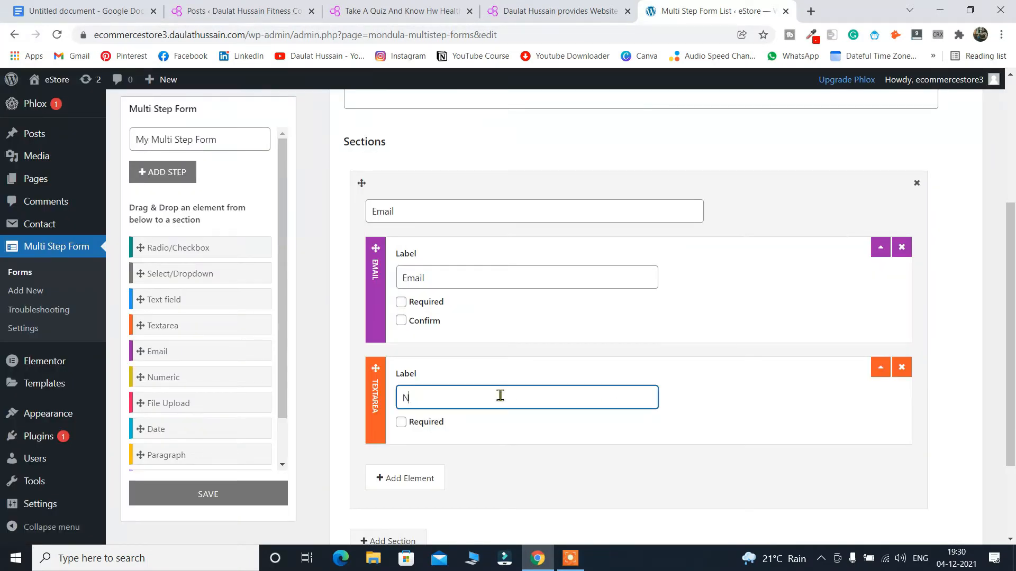
text(ame)
click(401, 421)
click(401, 301)
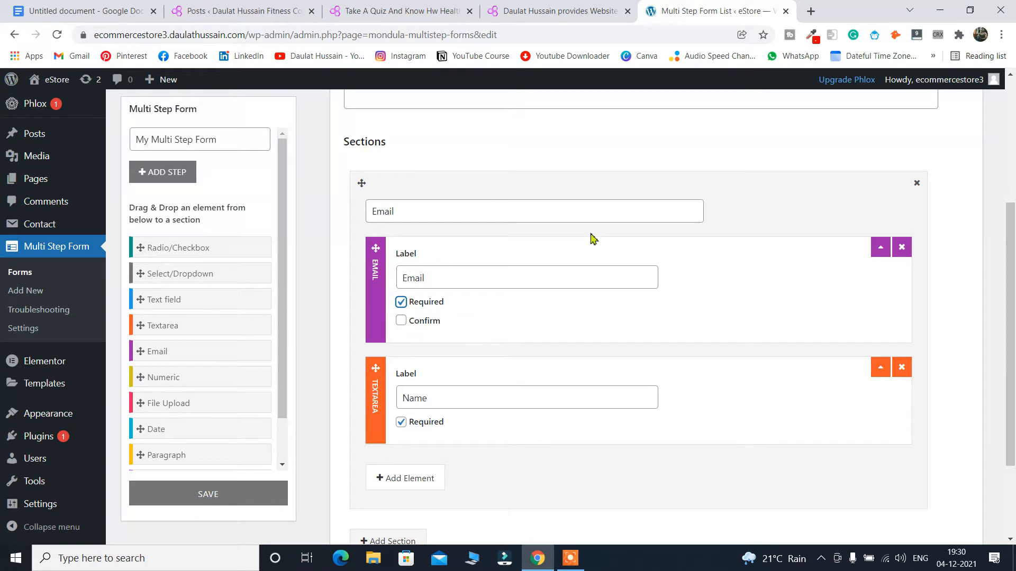
Add a second, empty step to the form.
scroll(592, 241, down, 3)
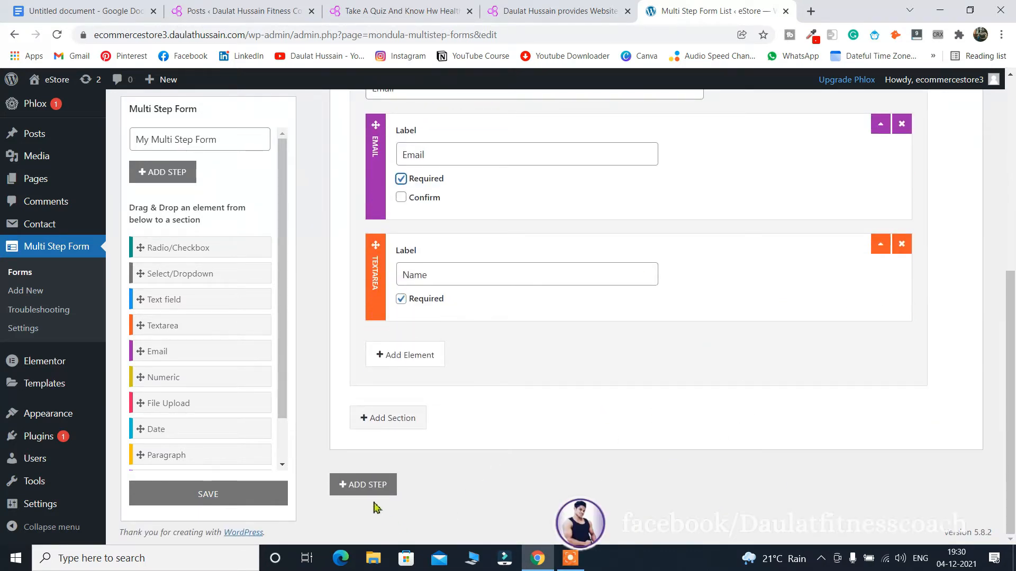
click(369, 484)
scroll(699, 388, down, 6)
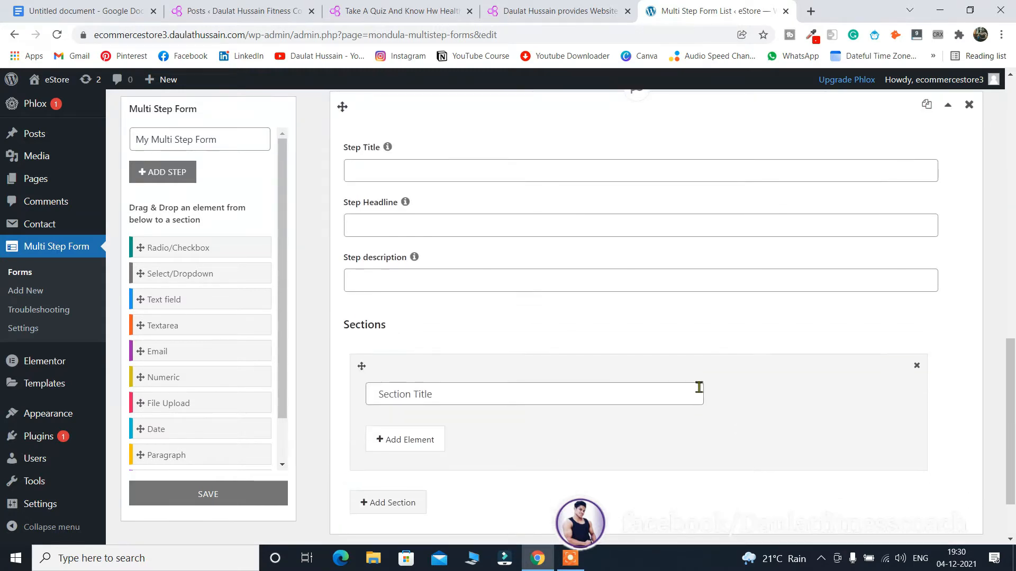
scroll(689, 394, up, 7)
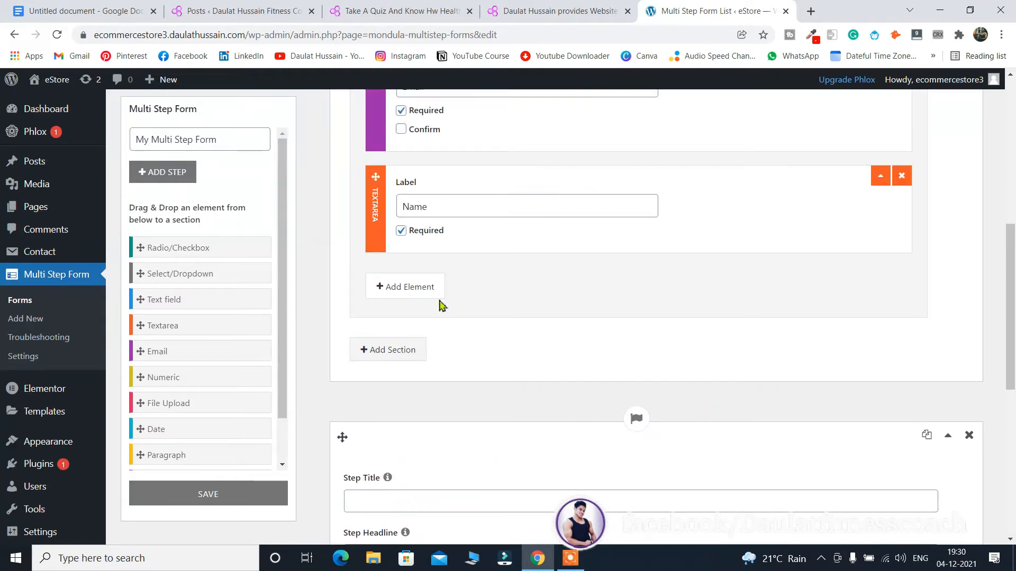
scroll(596, 331, down, 8)
Title the new step 'step 1' and its section 'What You Want'.
click(371, 492)
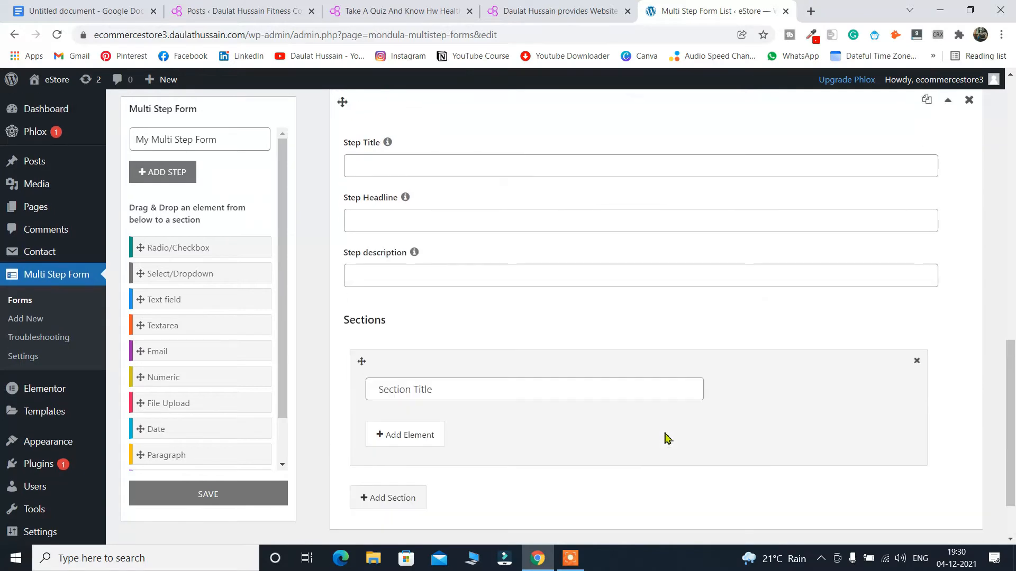
click(432, 285)
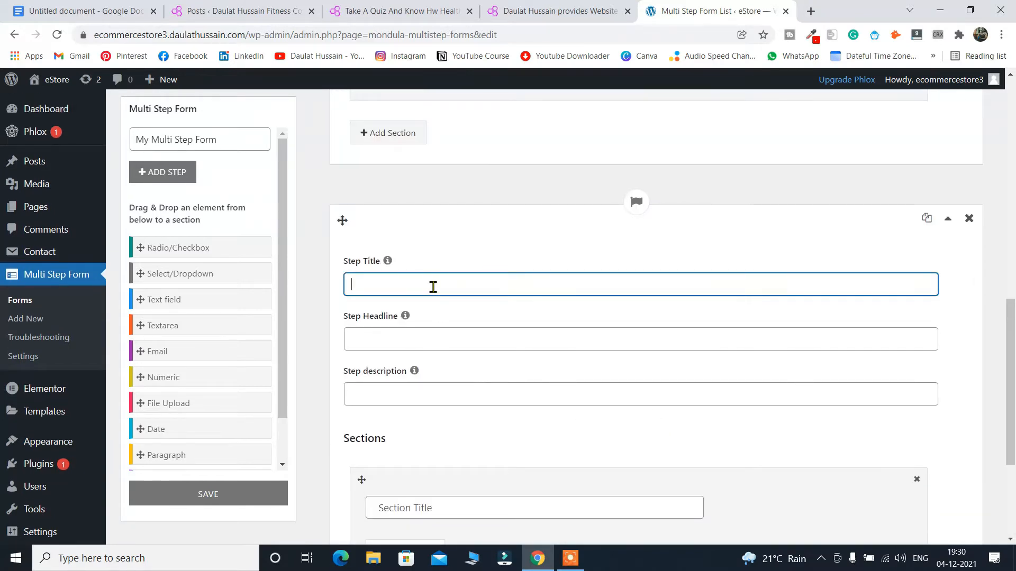
text(step 1)
scroll(439, 297, down, 3)
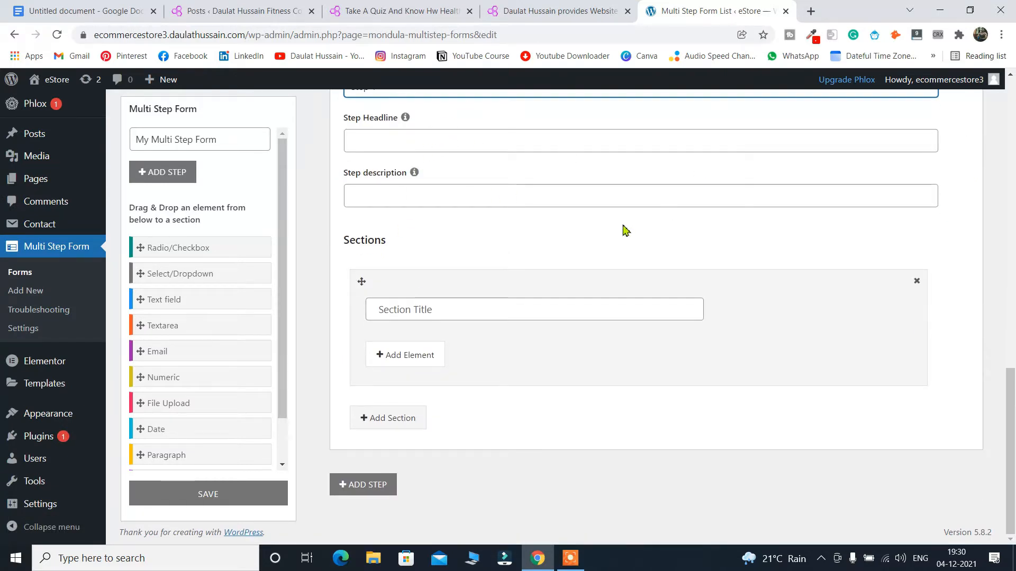
scroll(603, 229, up, 3)
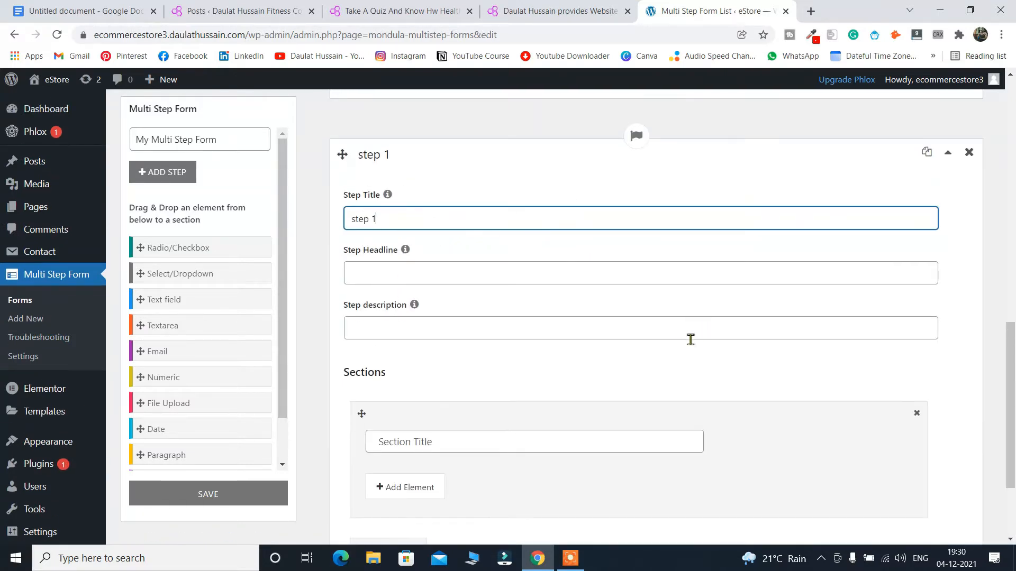
scroll(492, 365, down, 1)
click(478, 381)
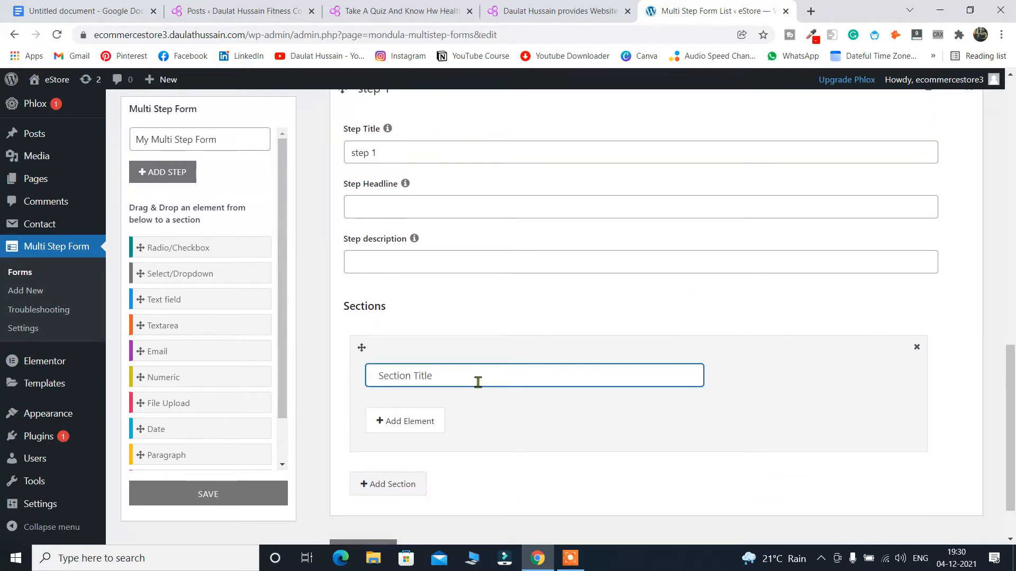
text(What You Want)
Add a radio/checkbox element with answer options a, b, c and d.
click(425, 420)
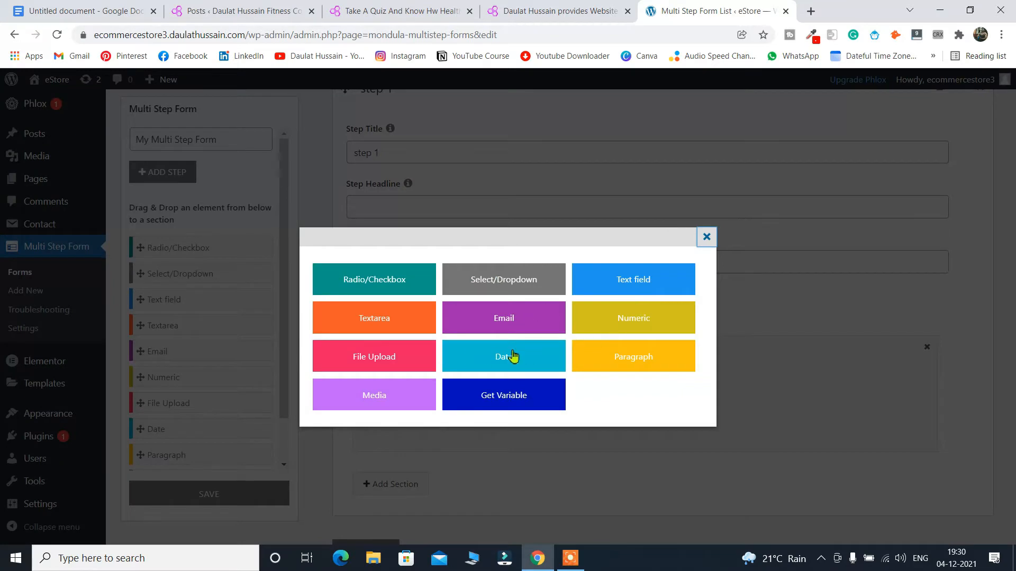
click(374, 280)
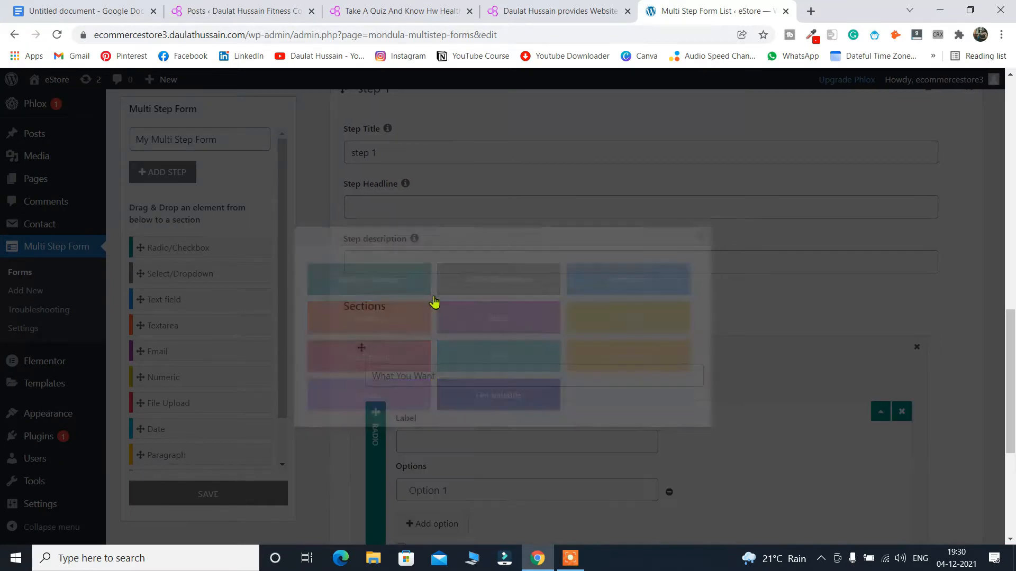
scroll(606, 354, down, 2)
click(432, 359)
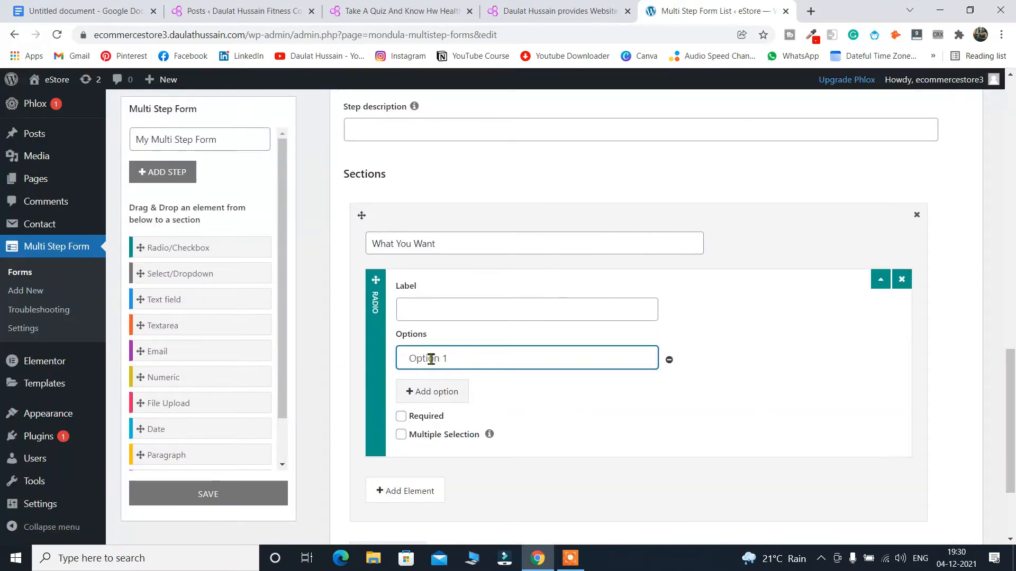
text(a)
click(444, 391)
click(447, 388)
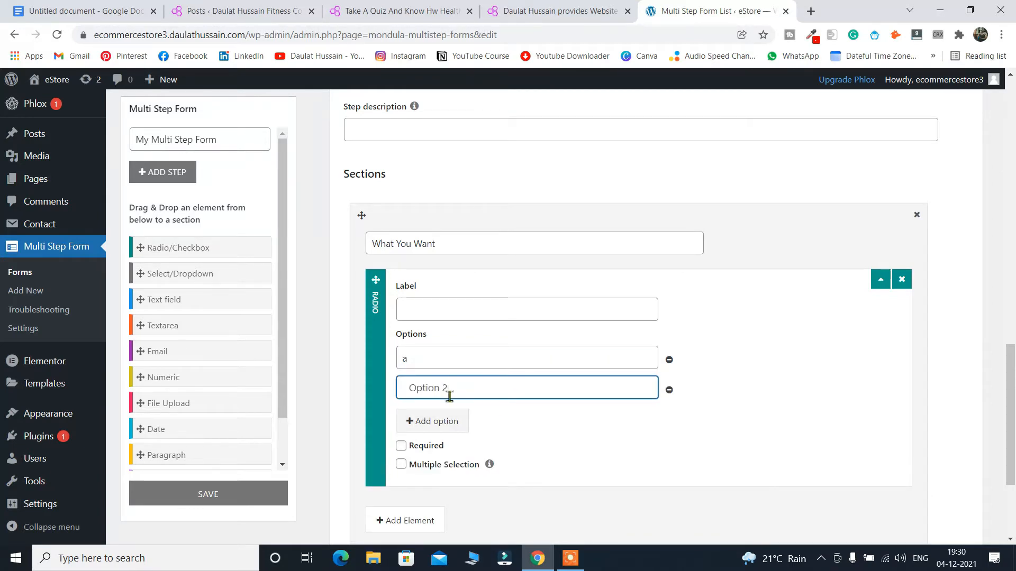
text(b)
click(452, 421)
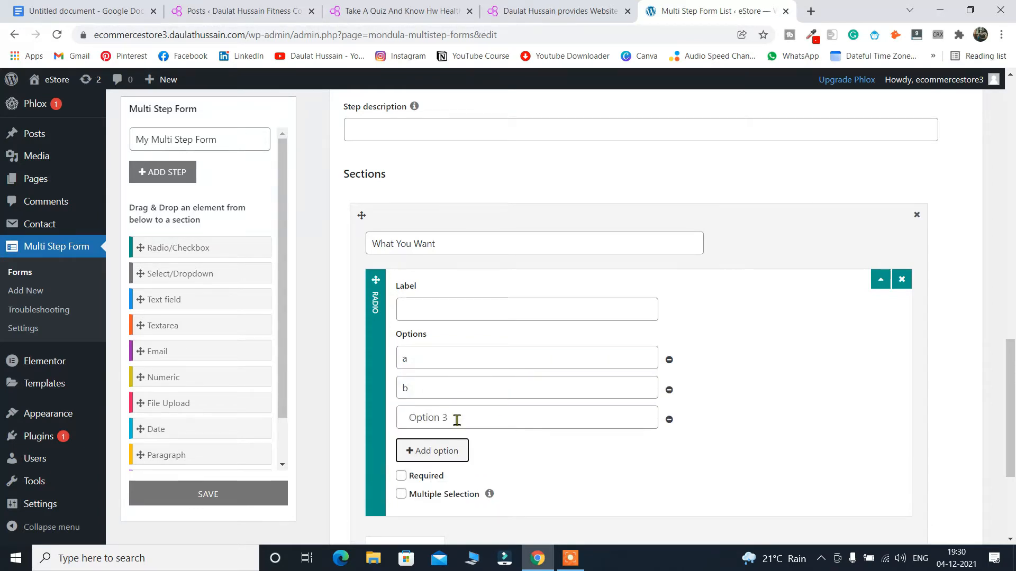
click(447, 418)
text(c)
click(439, 454)
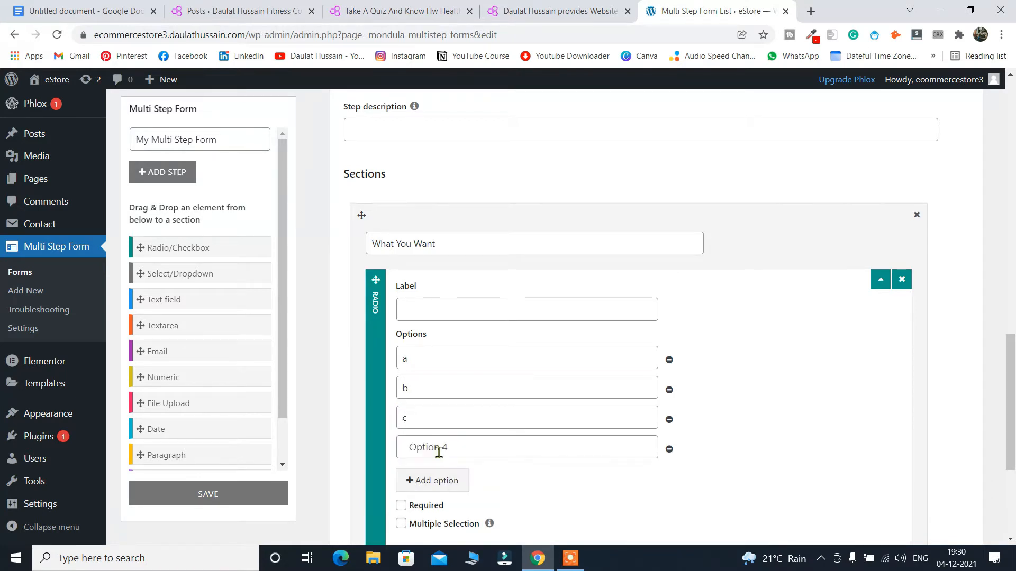
click(439, 449)
text(d)
Label the radio question 'Hey'.
scroll(591, 389, down, 3)
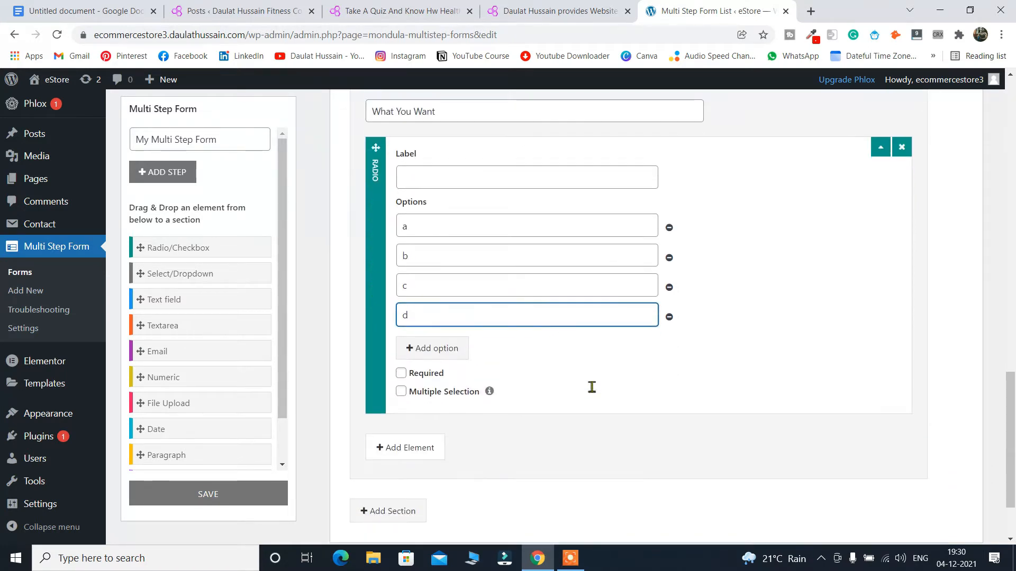
click(458, 181)
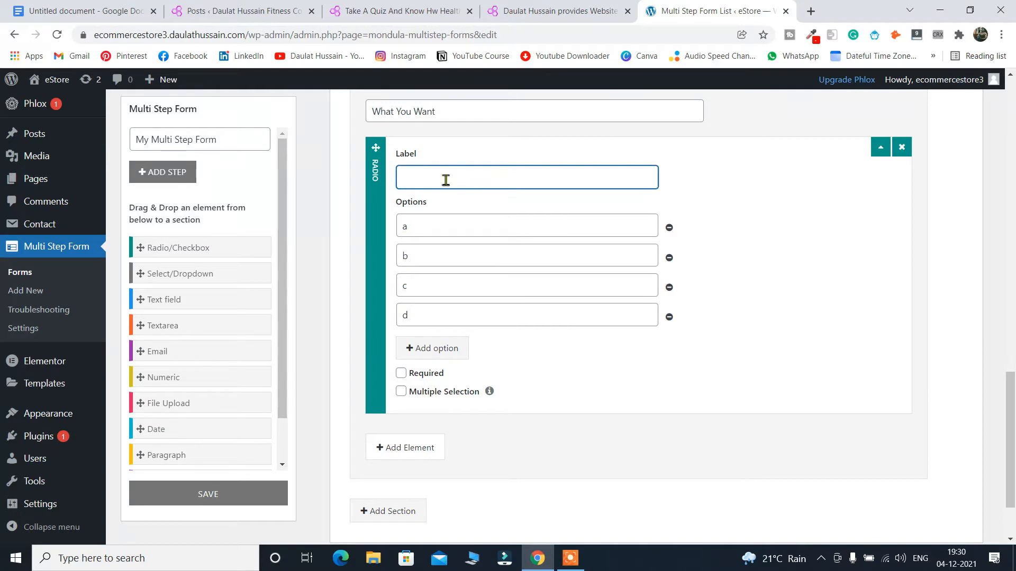
scroll(469, 200, up, 5)
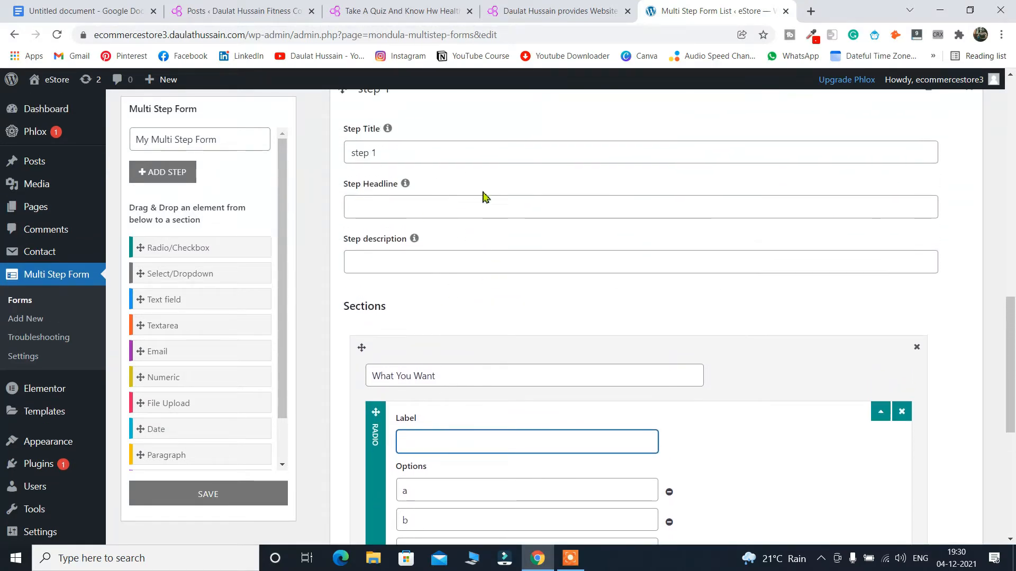
scroll(506, 220, up, 2)
scroll(476, 474, down, 3)
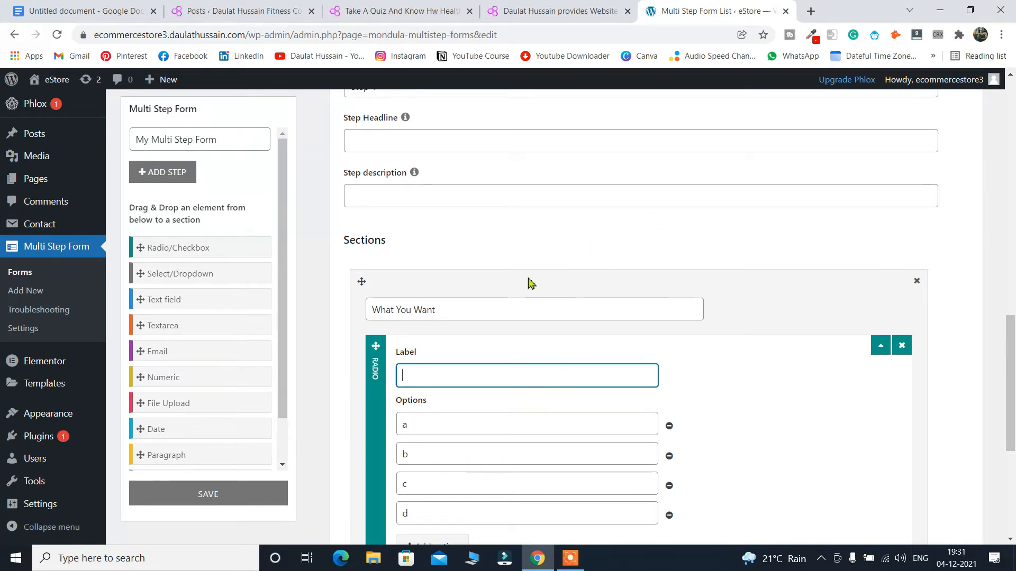
scroll(423, 381, down, 2)
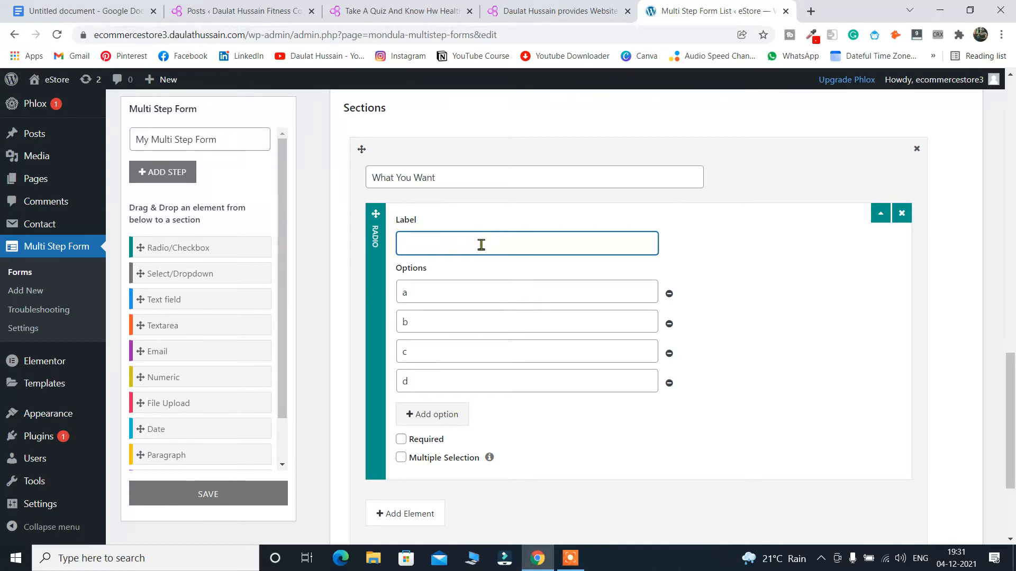
text(e)
key(BackSpace)
text(H)
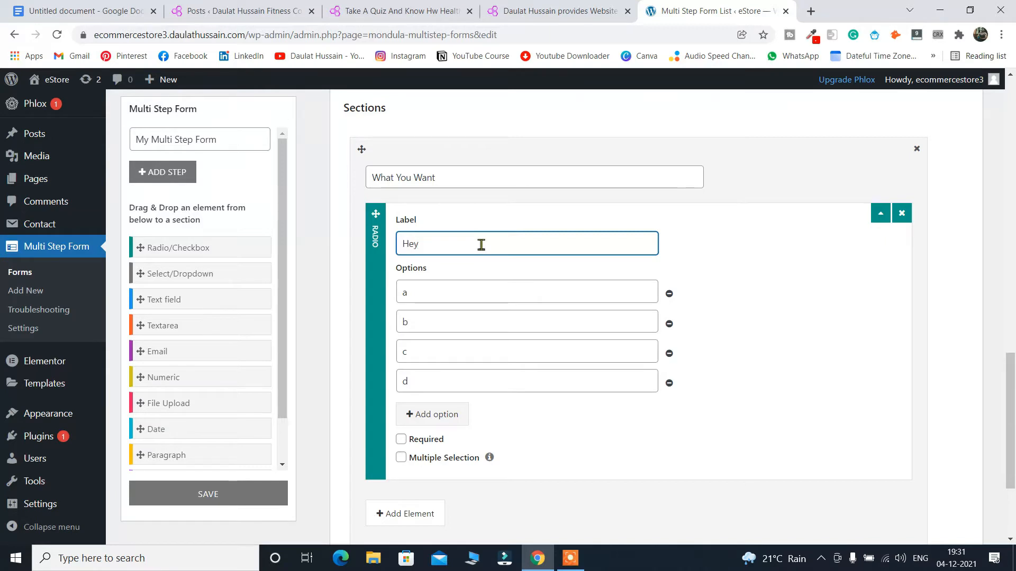
text(ey)
scroll(450, 370, down, 2)
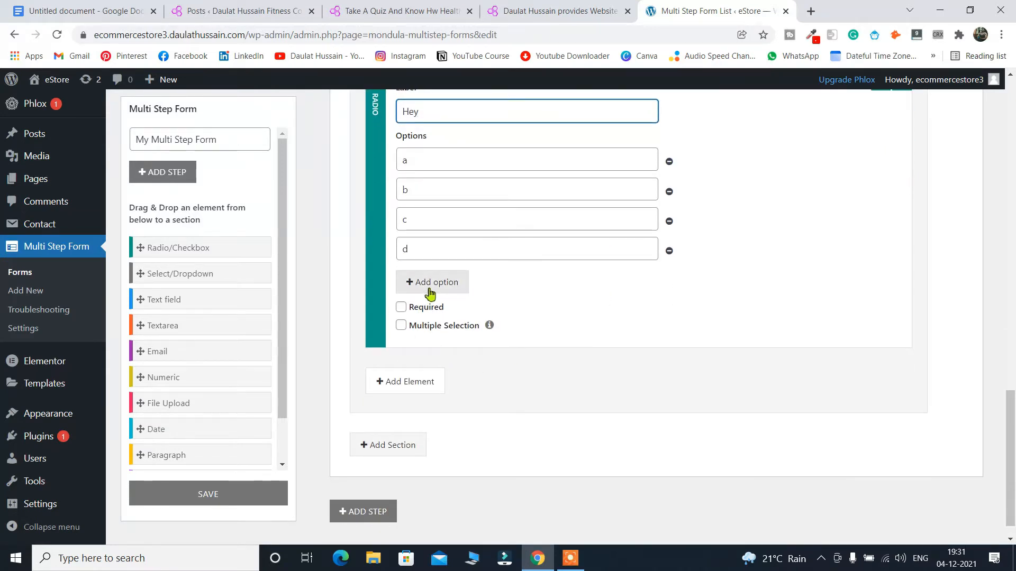
click(404, 382)
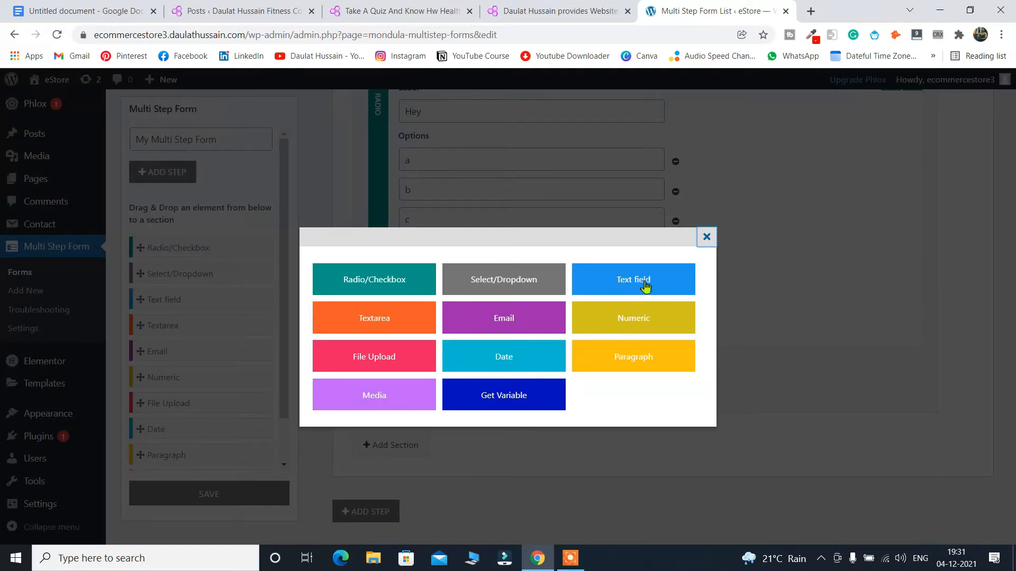
Add a Numeric field labelled 'ff' with minimum 3 and maximum 9.
click(659, 329)
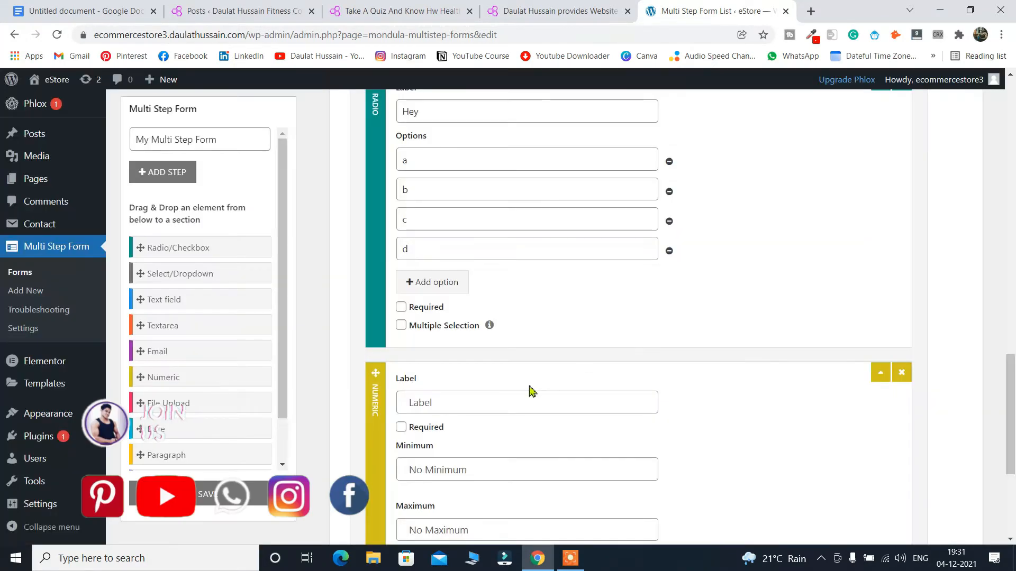
click(475, 269)
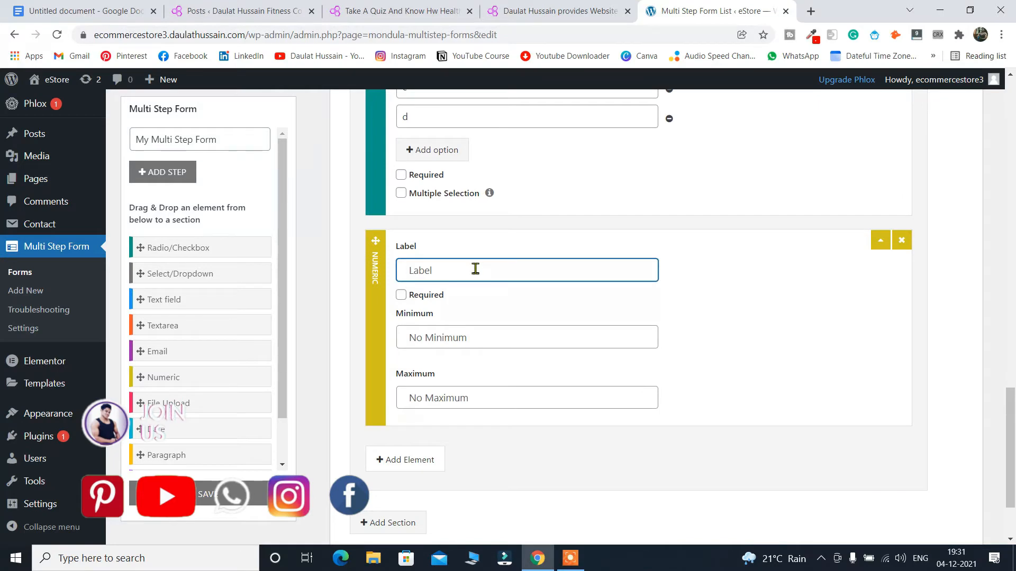
text(ff)
click(485, 344)
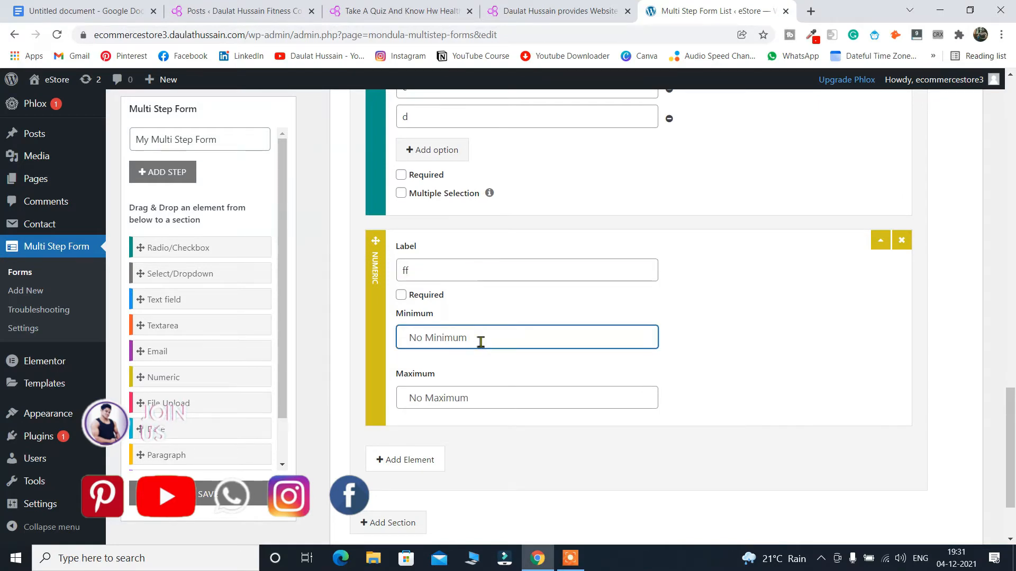
text(3)
click(479, 405)
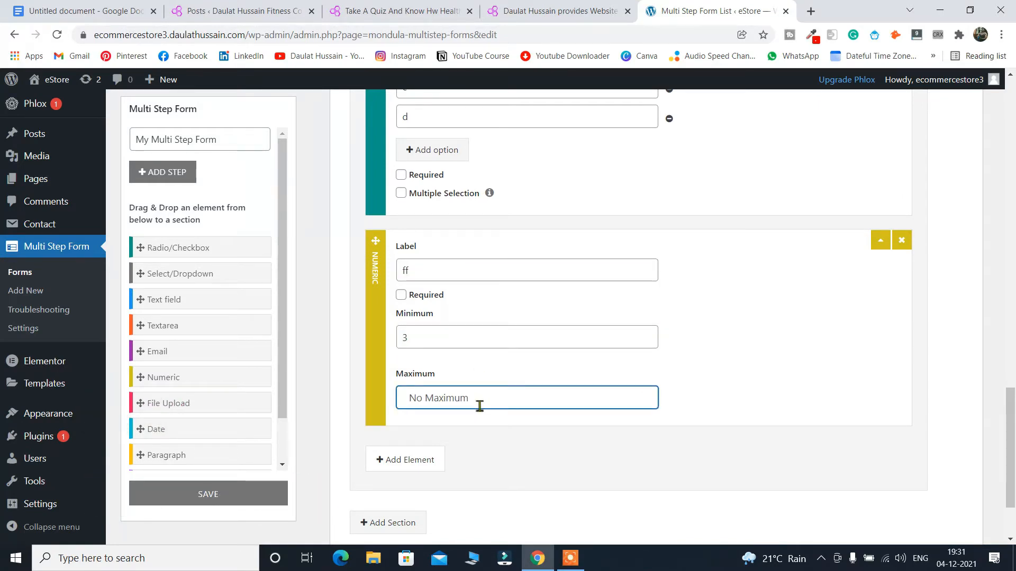
text(9)
Add another new step at the bottom of the form.
scroll(529, 287, down, 1)
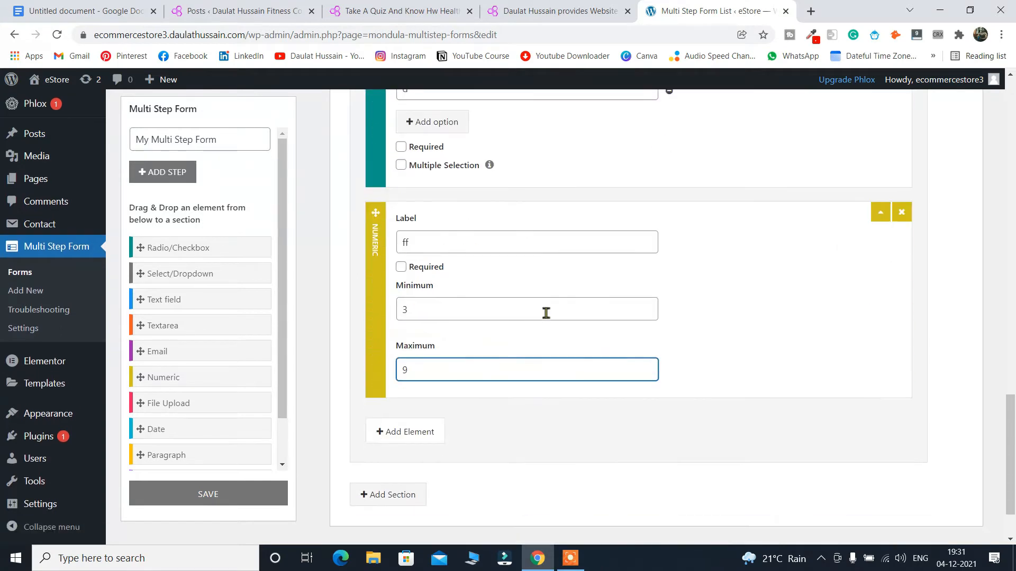
scroll(633, 309, down, 1)
scroll(498, 229, up, 5)
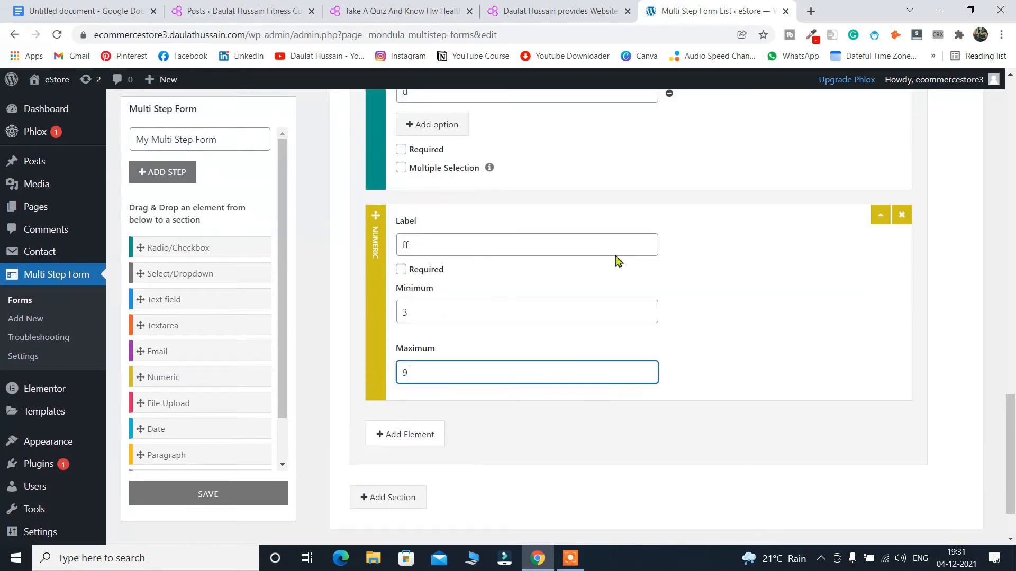
scroll(650, 277, down, 5)
click(359, 494)
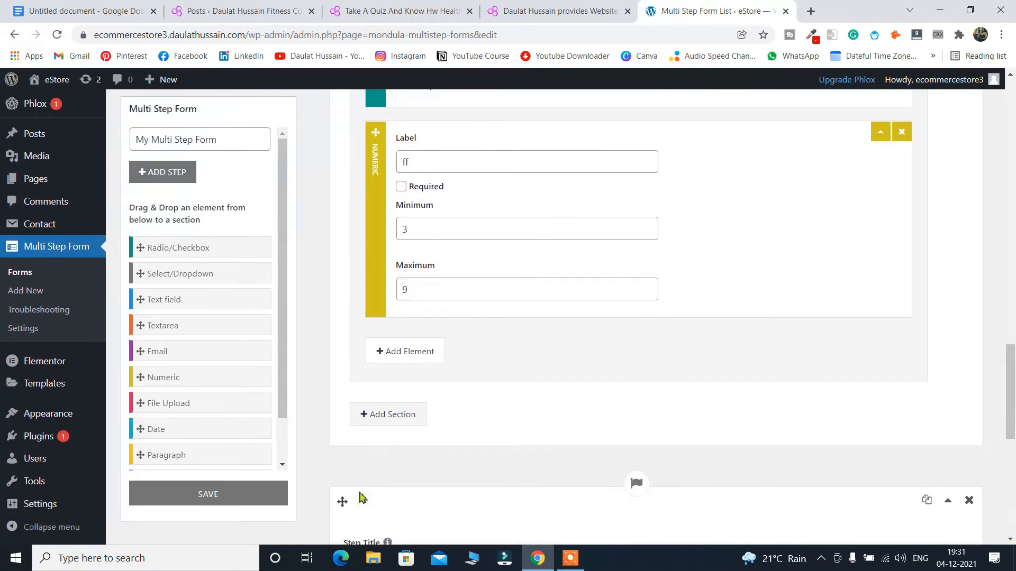
Title the new step 'step3' and name its section 'ddd'.
click(381, 172)
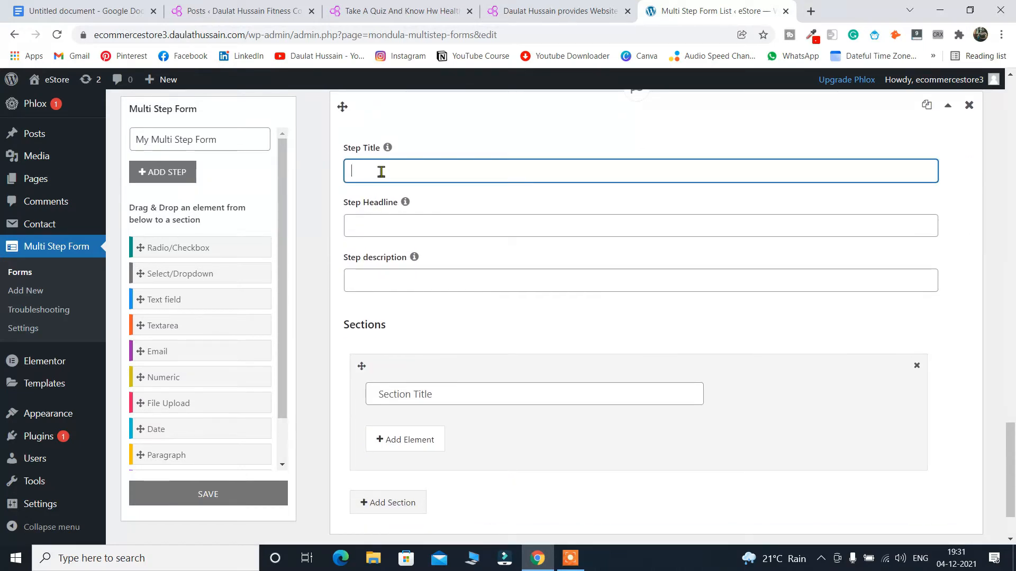
text(step3)
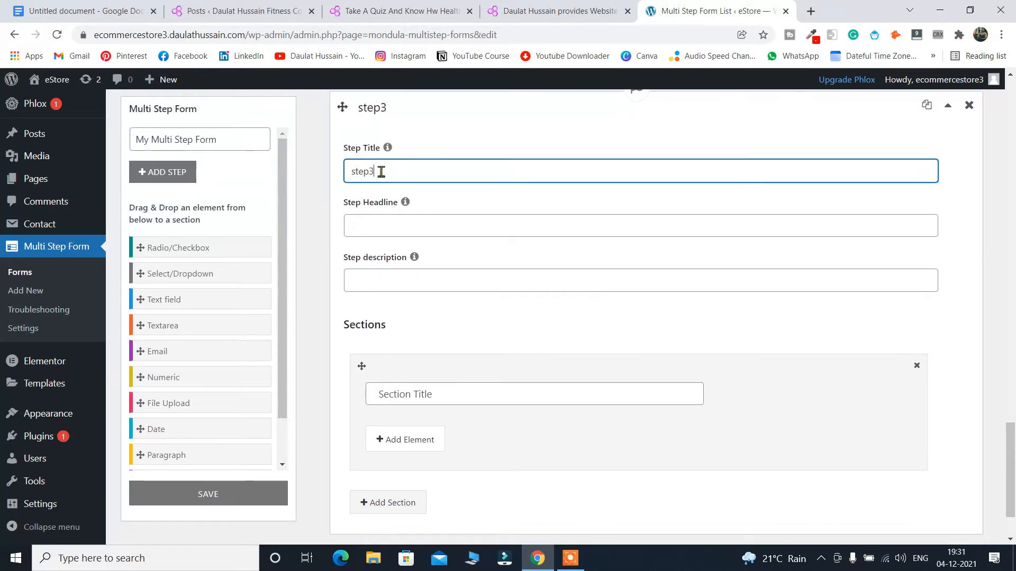
click(453, 398)
text(ddd)
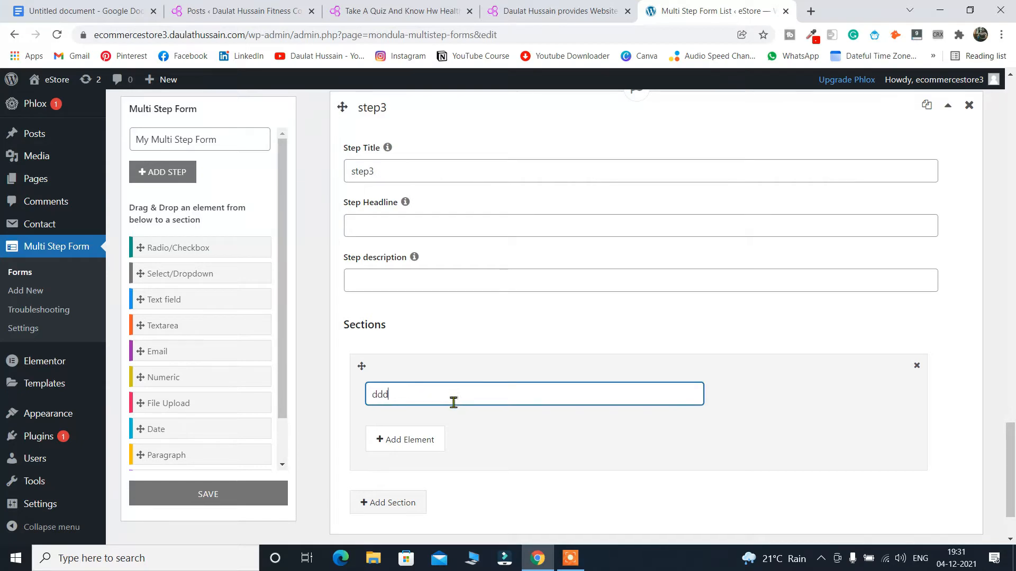
Add a Text field and a Paragraph element to the ddd section.
click(408, 439)
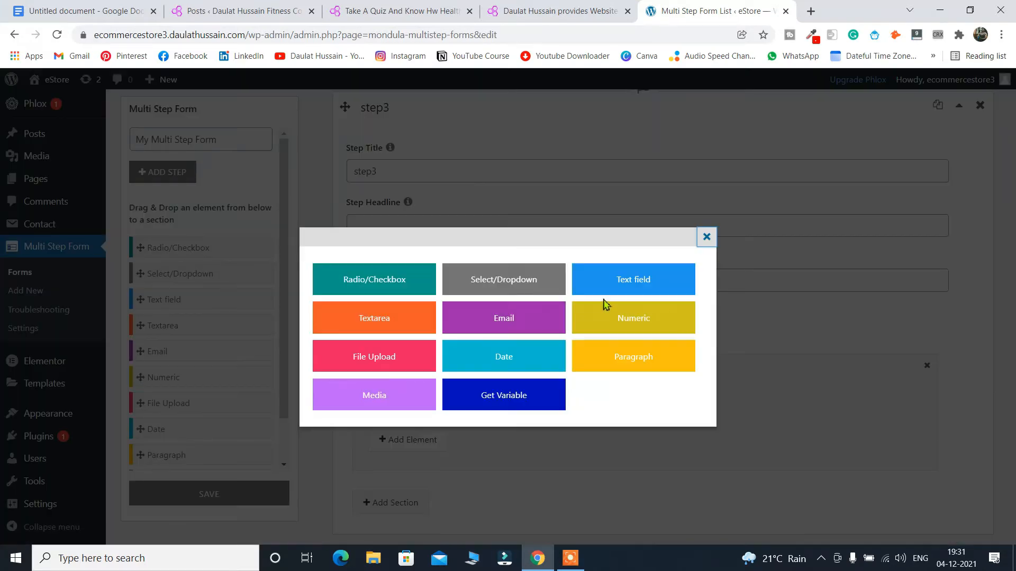
click(641, 280)
scroll(432, 449, down, 3)
click(464, 277)
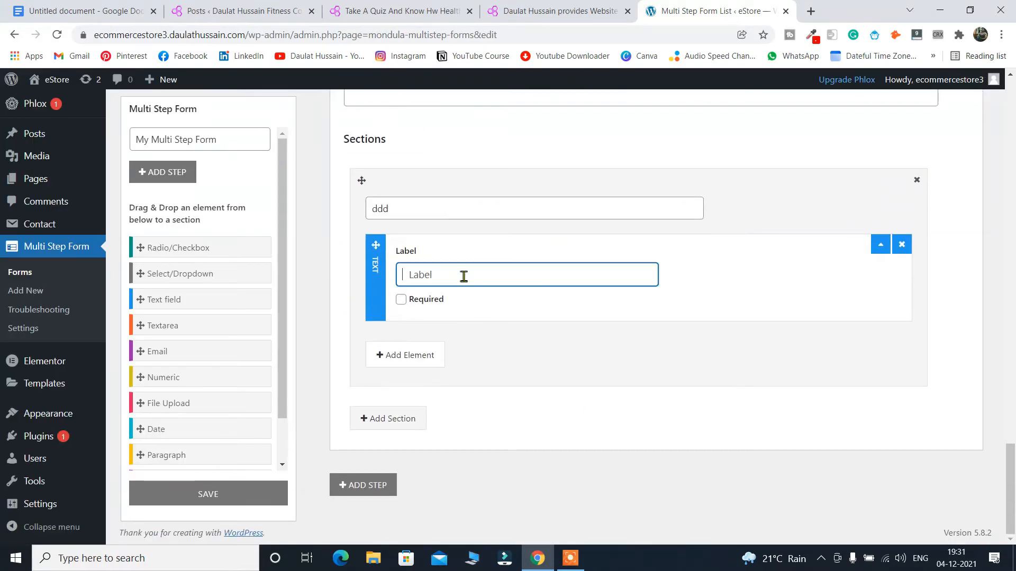
click(412, 357)
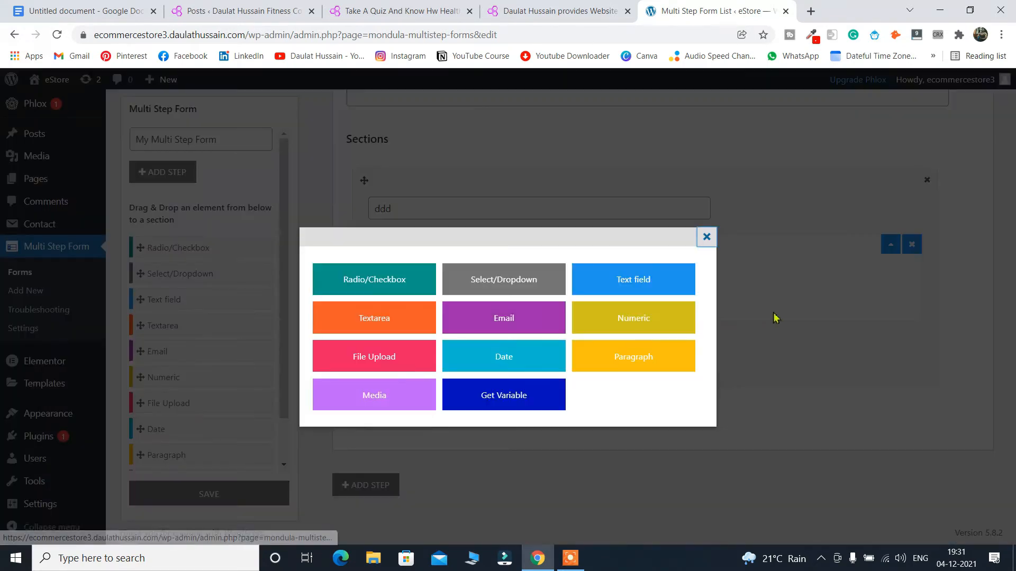
click(624, 363)
scroll(476, 347, down, 3)
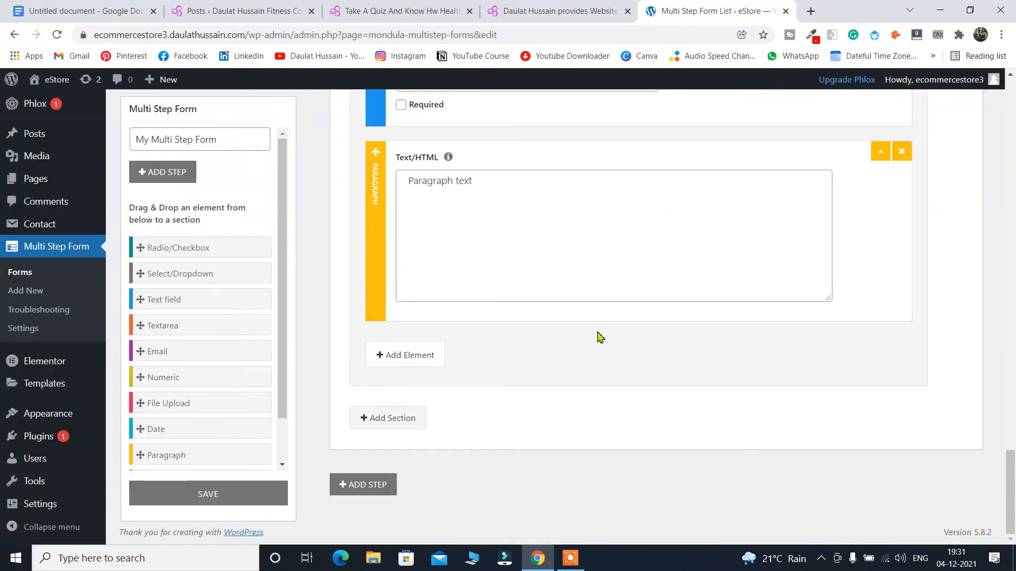
scroll(598, 339, up, 15)
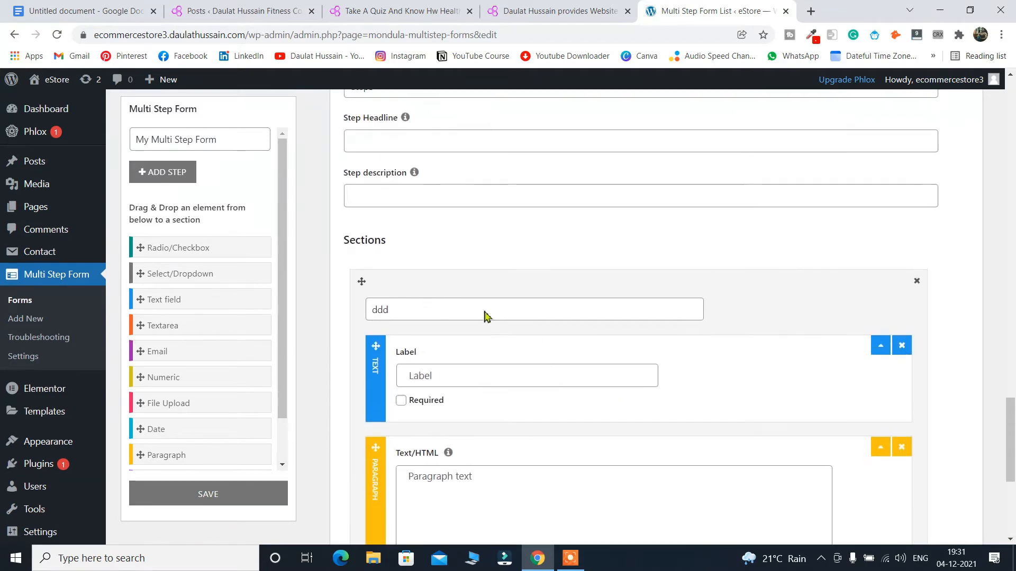
scroll(587, 341, up, 3)
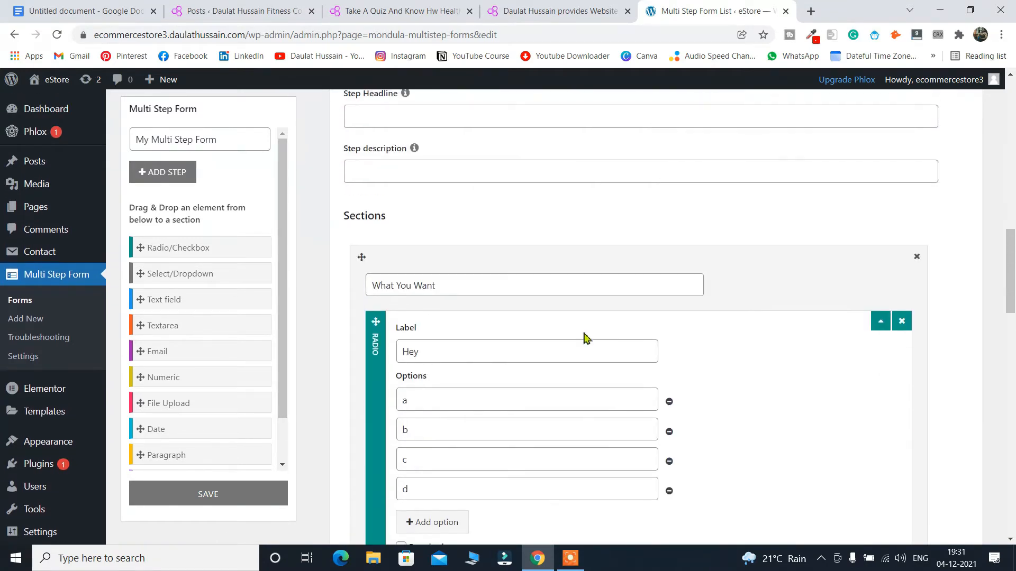
scroll(583, 336, up, 10)
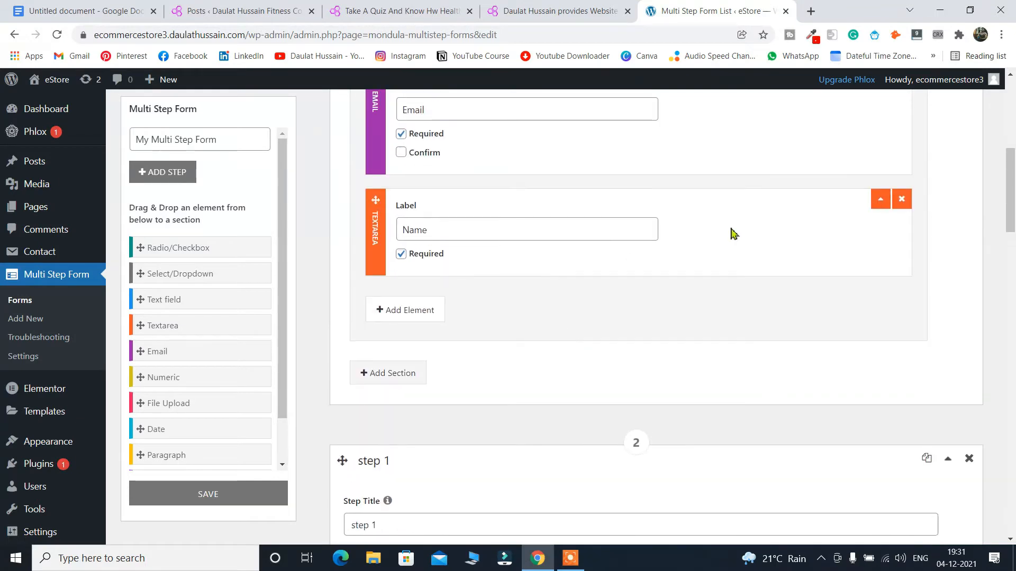
Label the ddd text field 'dd' and save, which prompts for a valid email address.
click(198, 498)
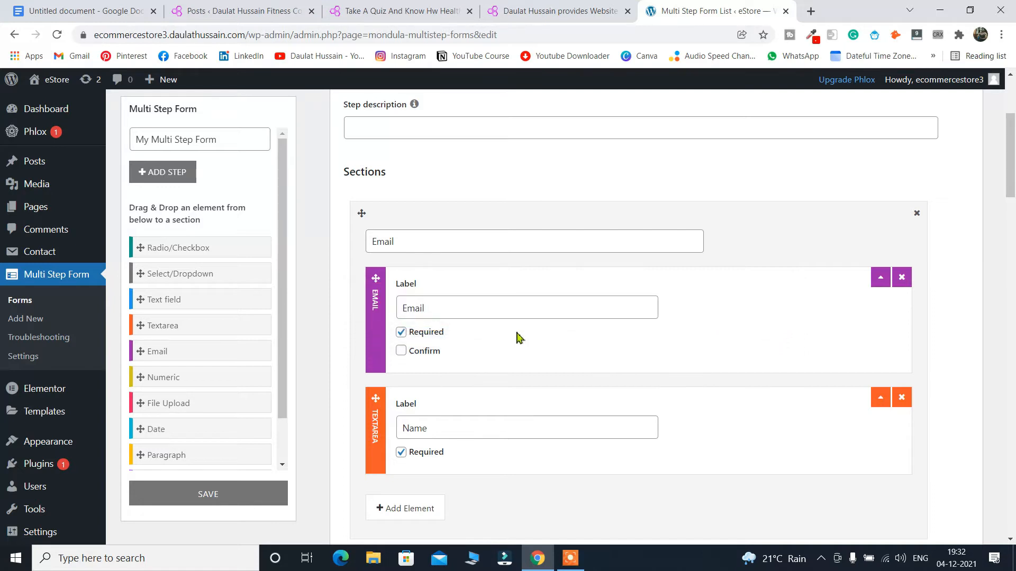
scroll(515, 404, down, 12)
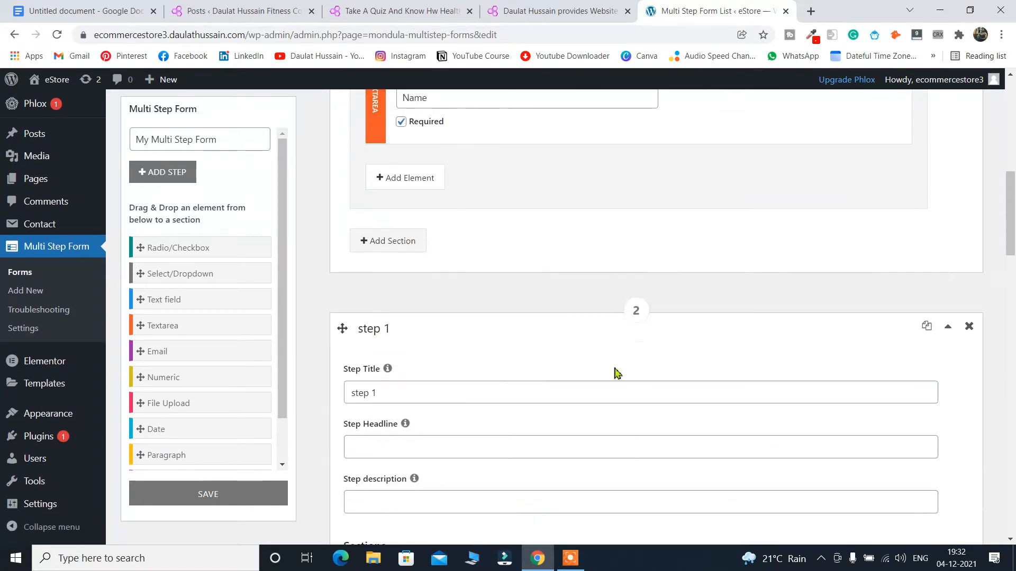
scroll(612, 369, down, 5)
click(456, 211)
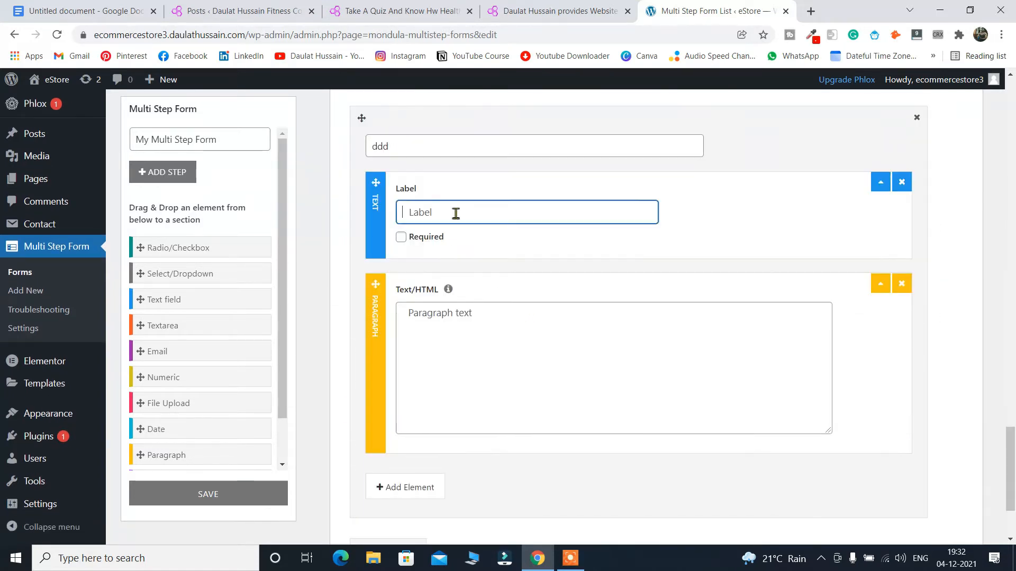
text(dd)
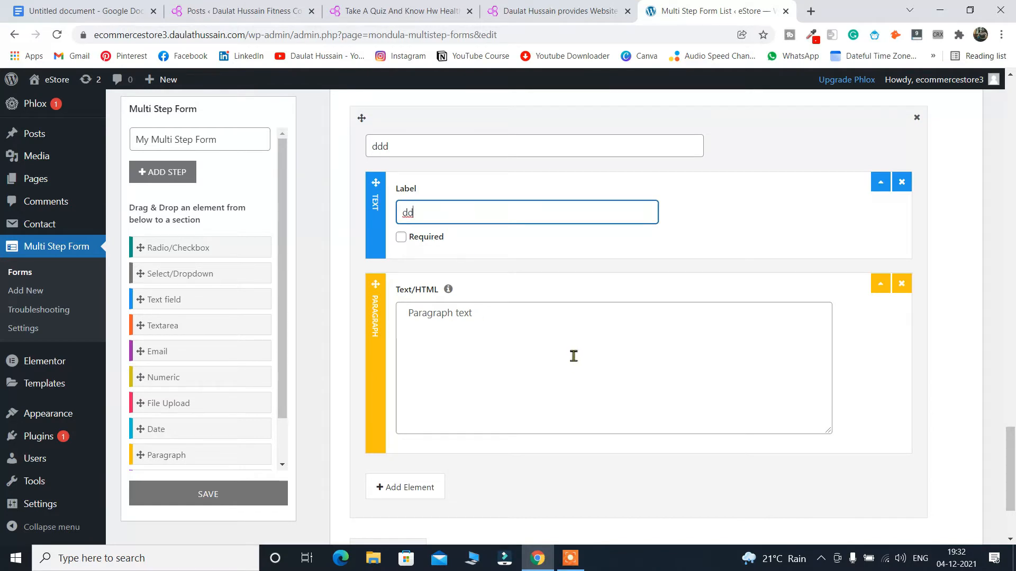
click(217, 502)
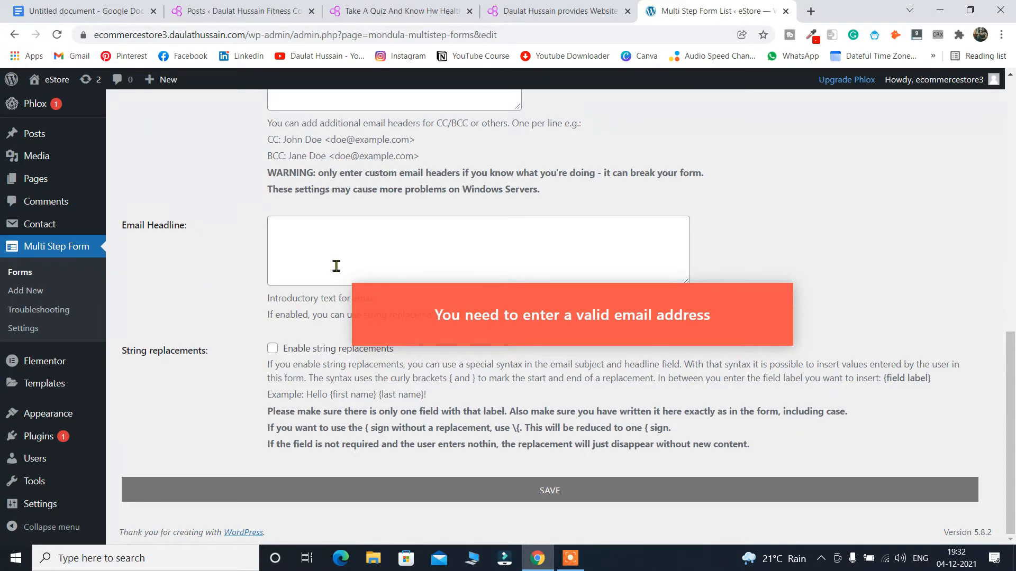
Paste the DH Fitness site URL as the form's Thank you page, then move to the Send To field.
scroll(522, 344, up, 10)
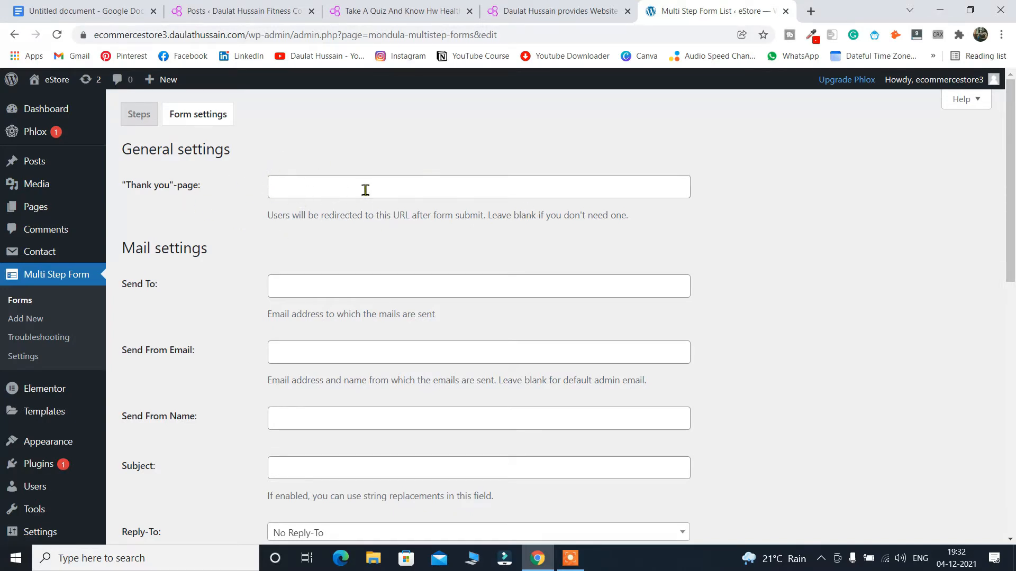
click(545, 11)
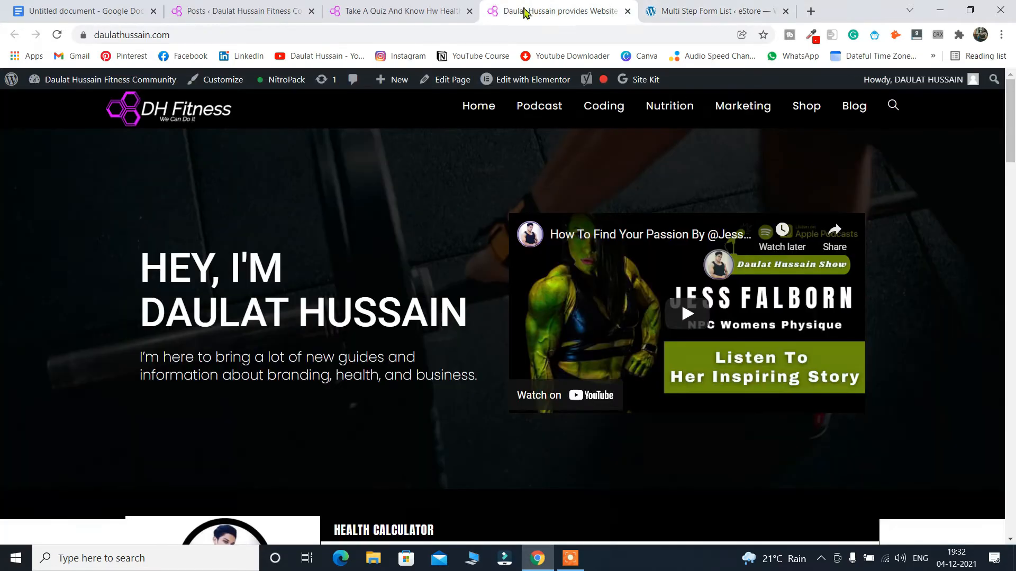
click(251, 36)
key(ctrl+c)
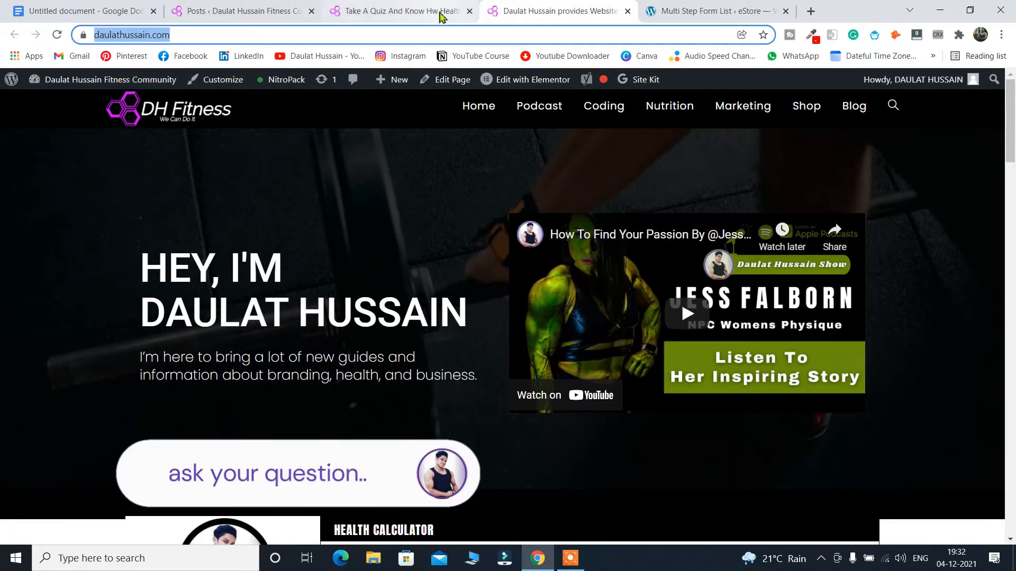
click(697, 10)
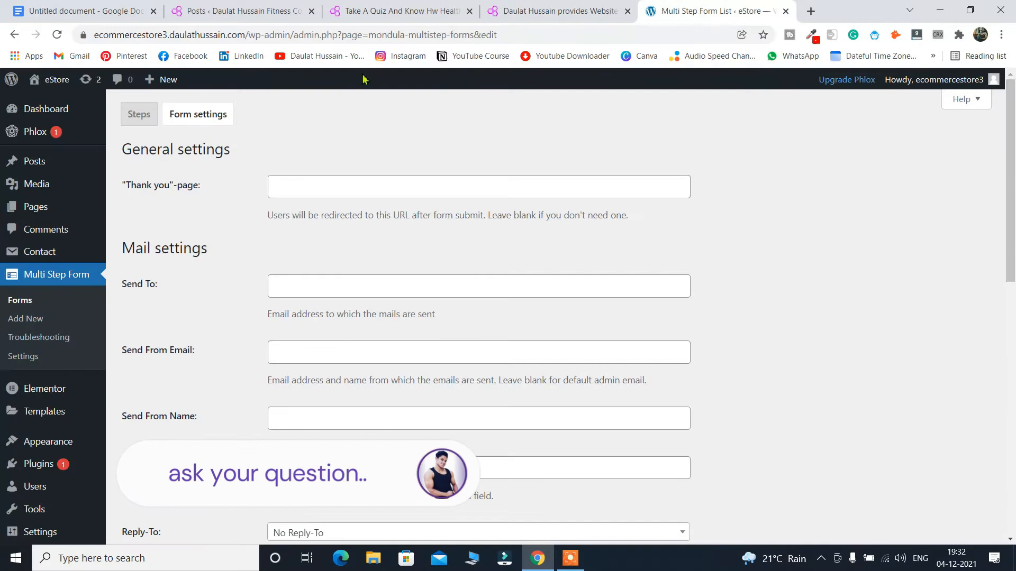
click(340, 186)
key(ctrl+v)
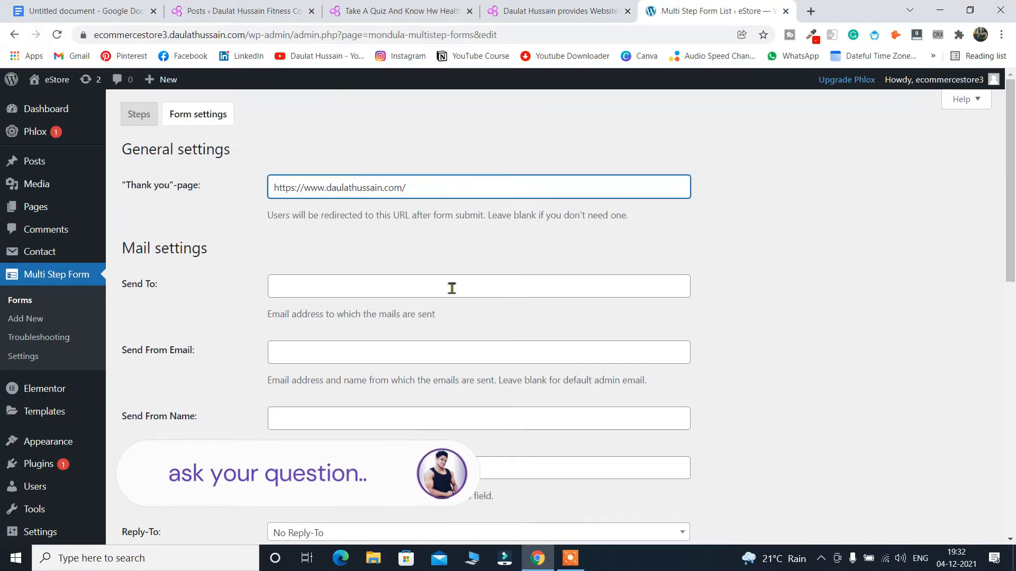
click(348, 291)
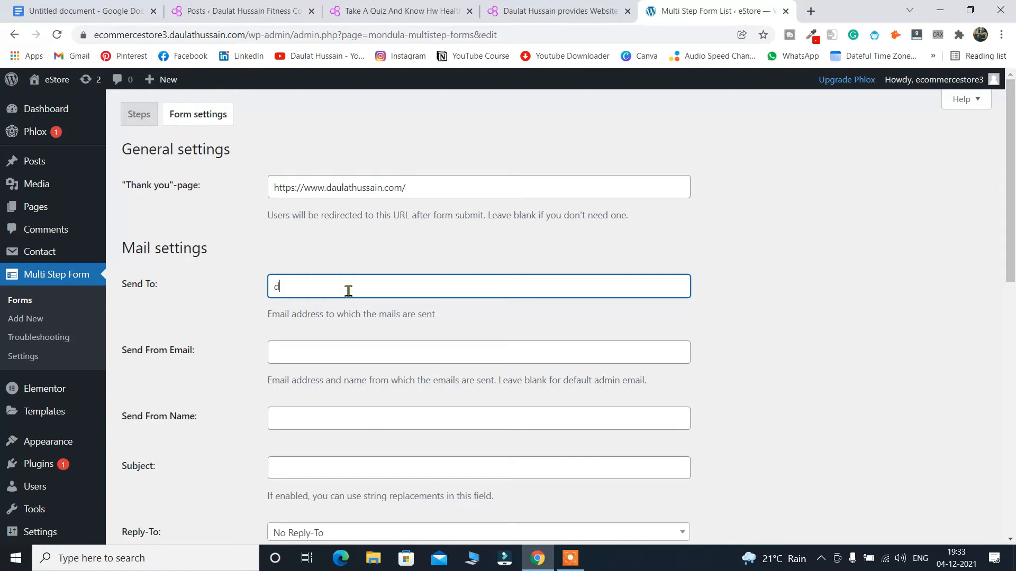
Enter the recipient e-mail address in Send To and try saving the form.
scroll(617, 287, down, 3)
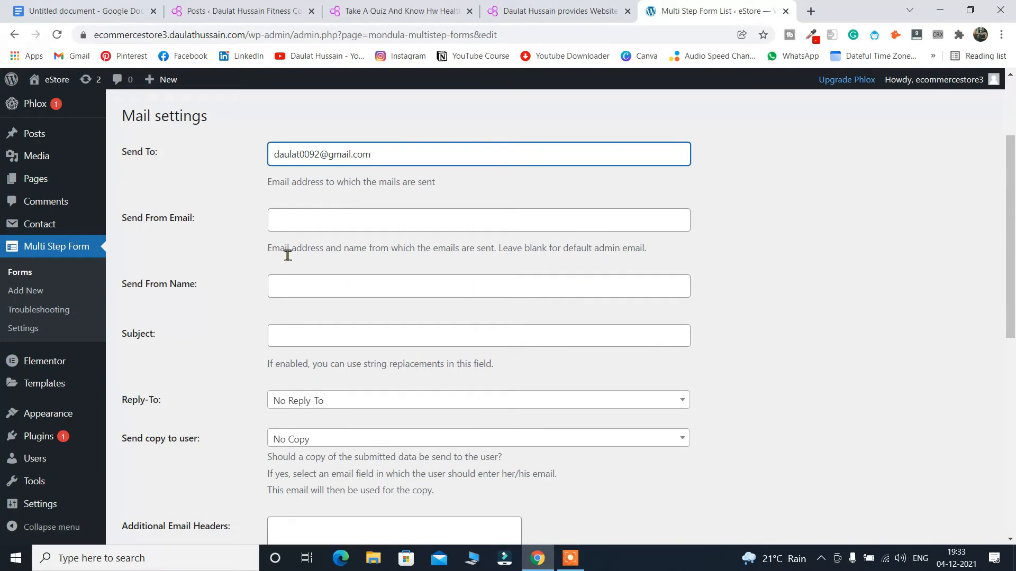
scroll(429, 334, down, 10)
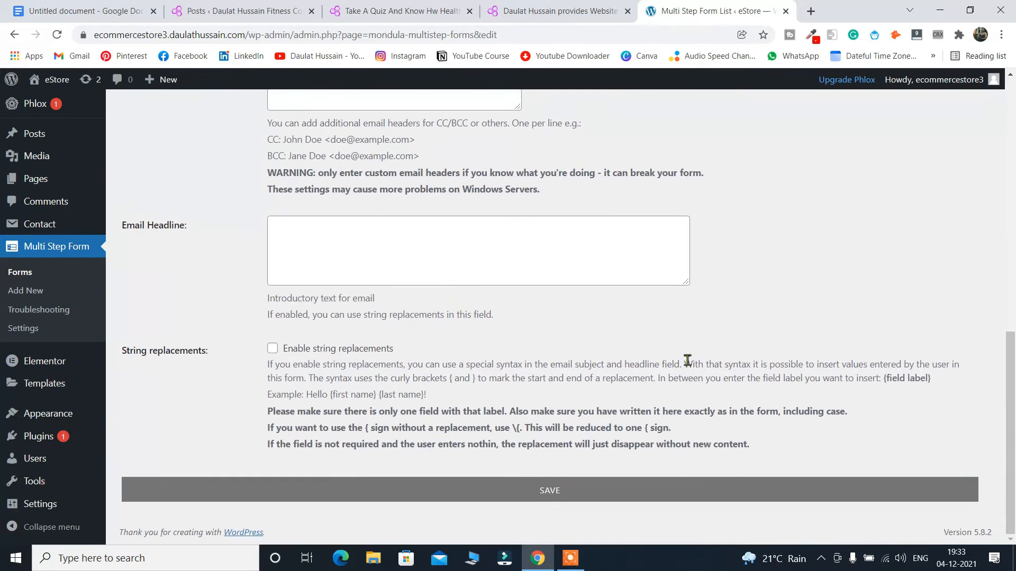
click(545, 498)
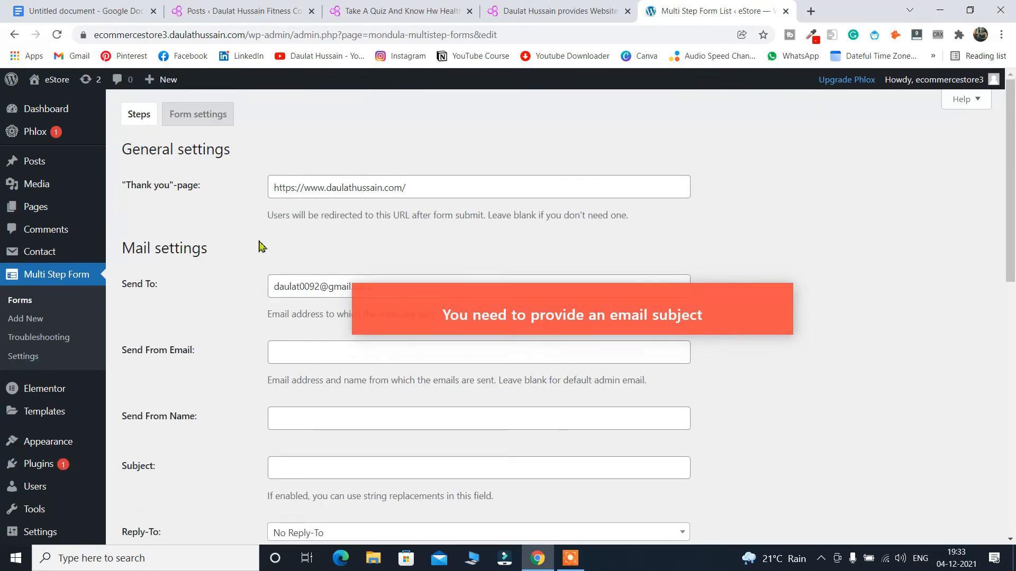
Set the email subject to 'quiz', save the form, and return to the Forms list.
scroll(233, 408, down, 2)
click(325, 340)
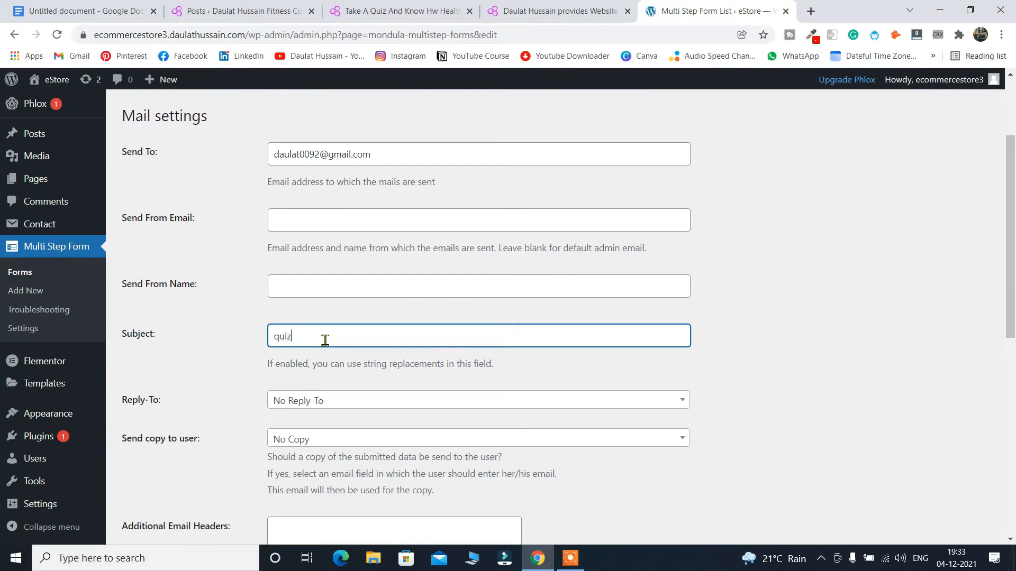
scroll(737, 385, down, 9)
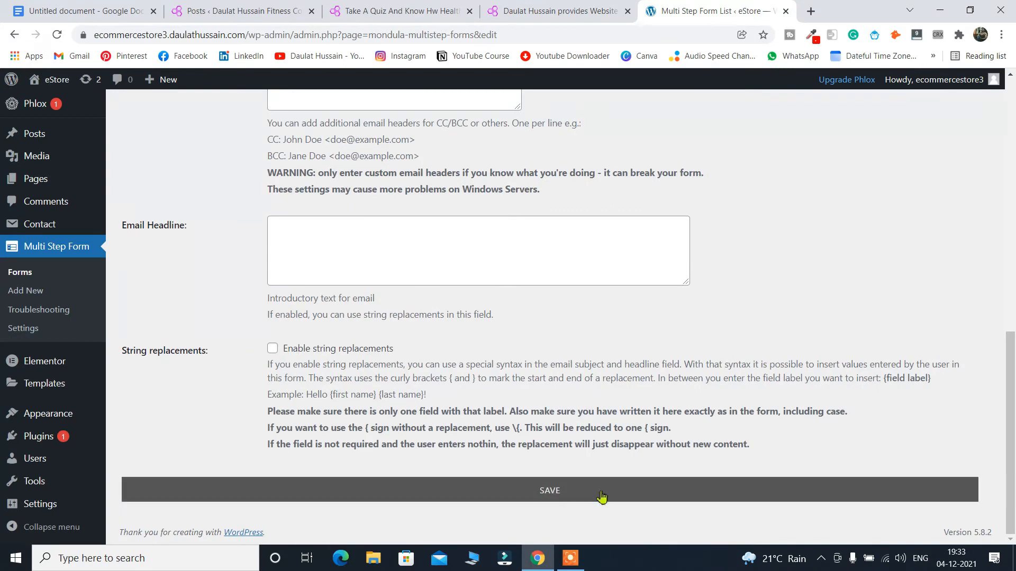
click(601, 497)
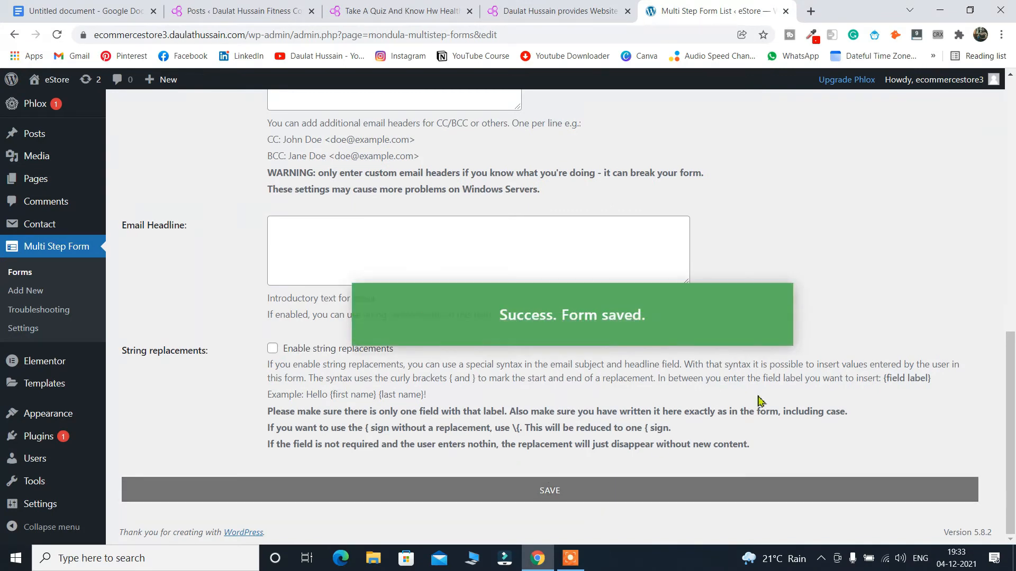
scroll(496, 308, up, 10)
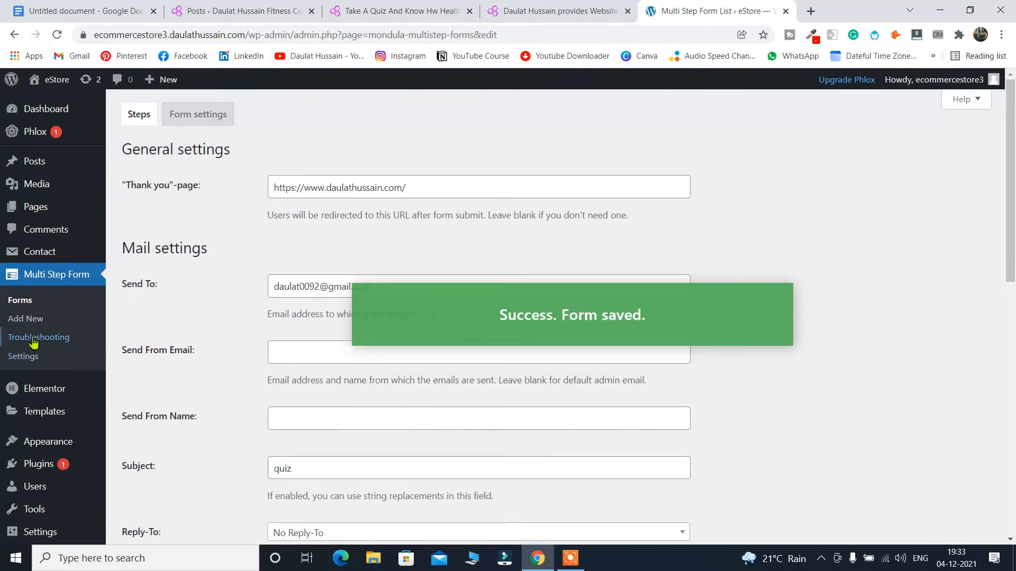
click(21, 301)
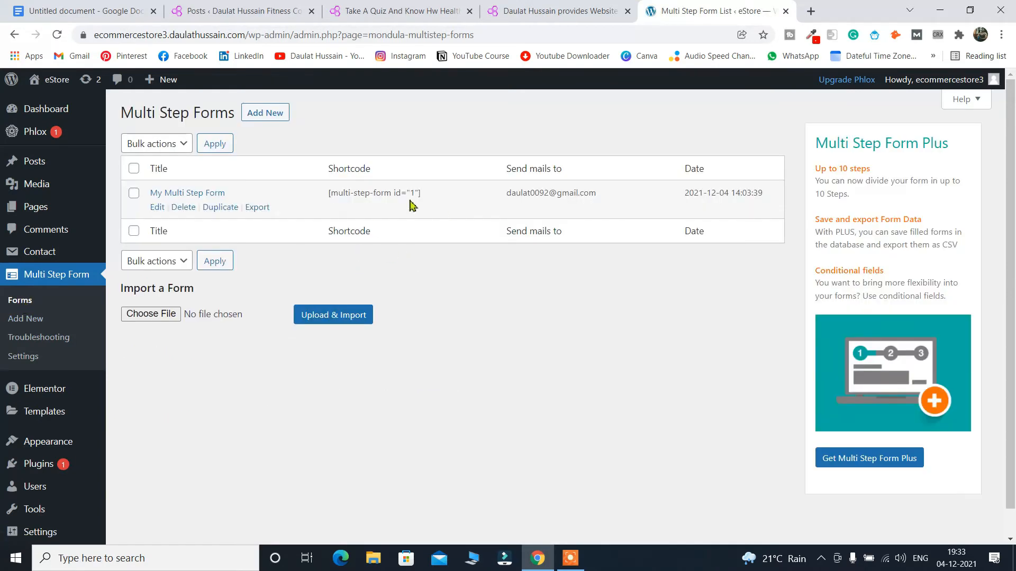
Copy the [multi-step-form id="1"] shortcode, then open Add New post in a new tab from All Posts.
triple_click(403, 193)
key(ctrl+c)
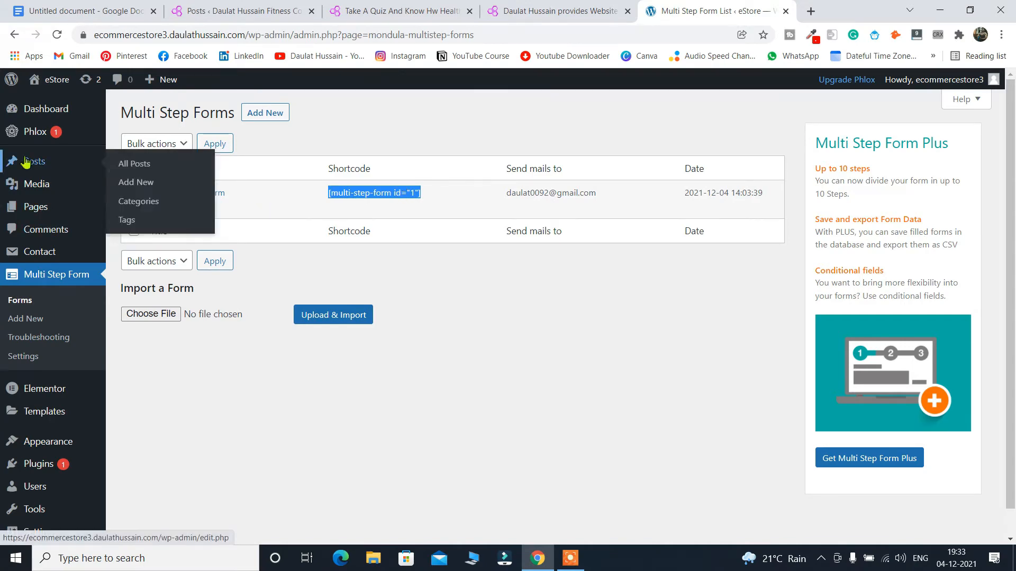
click(147, 174)
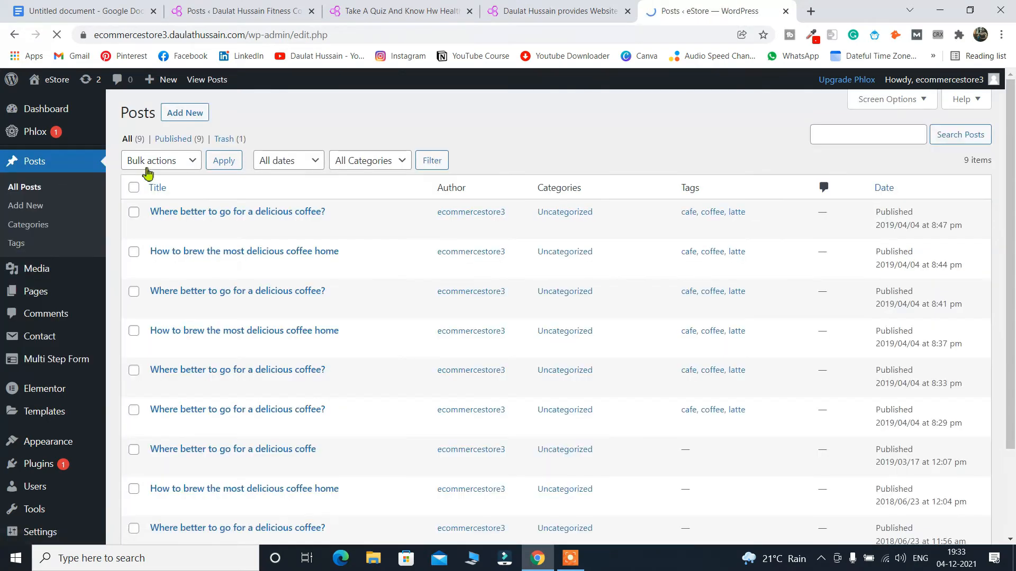
right_click(189, 117)
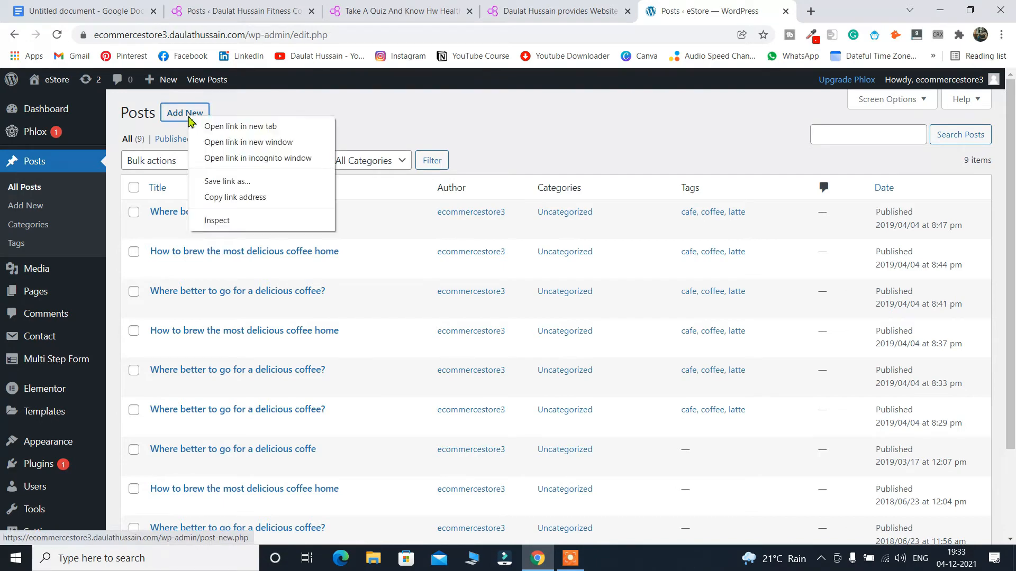
click(197, 128)
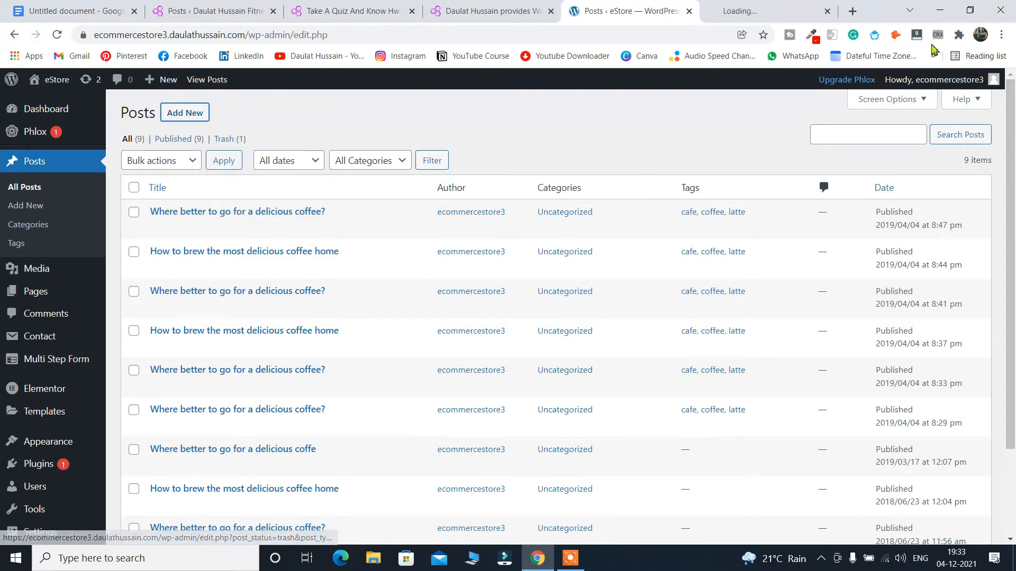
Title the new post 'Quiz', save it as a draft, and open it with Elementor.
click(772, 11)
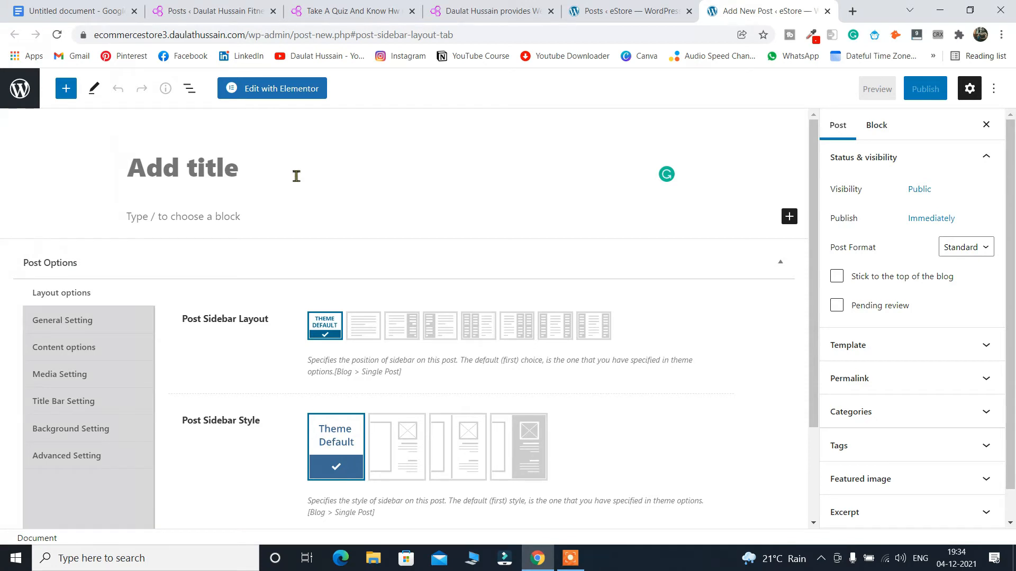
text(Quiz)
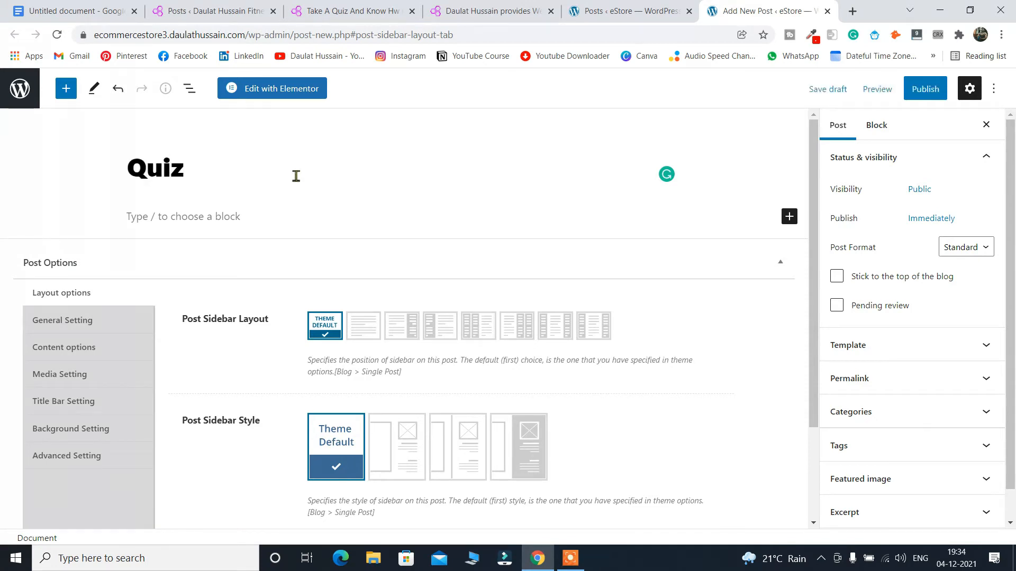
click(827, 90)
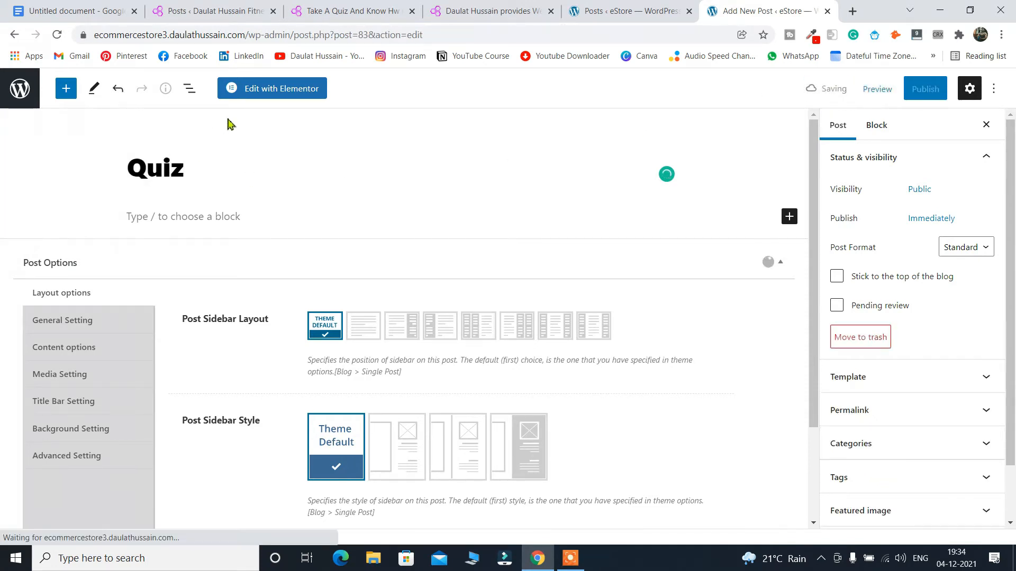
click(255, 94)
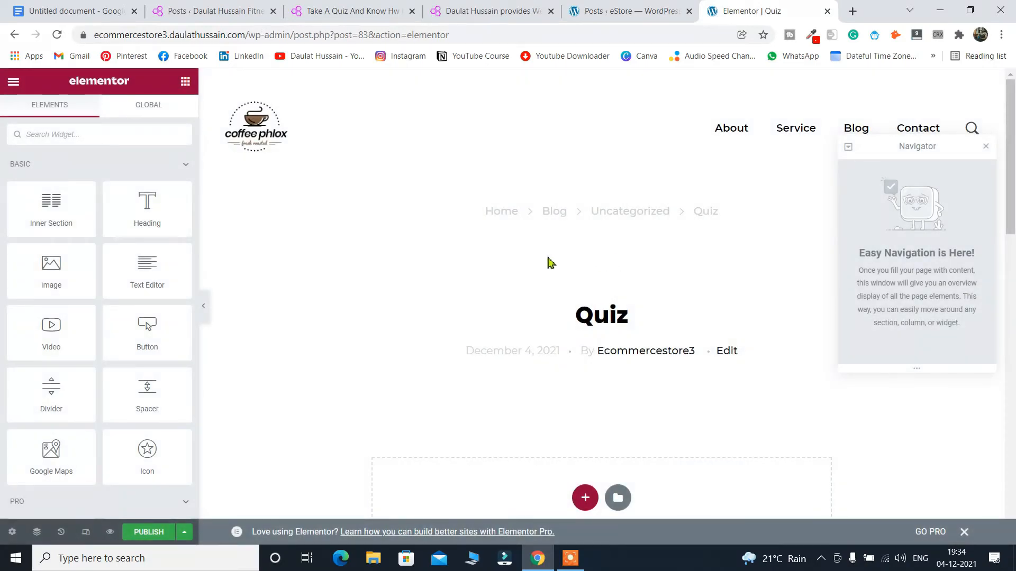
Add a new single-column section to the Quiz post.
scroll(547, 263, down, 5)
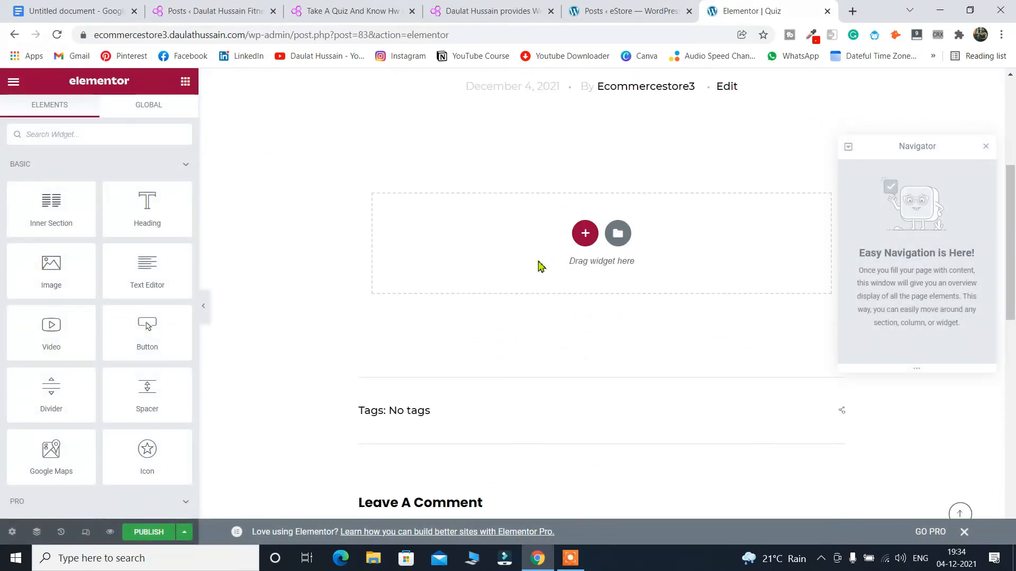
click(585, 233)
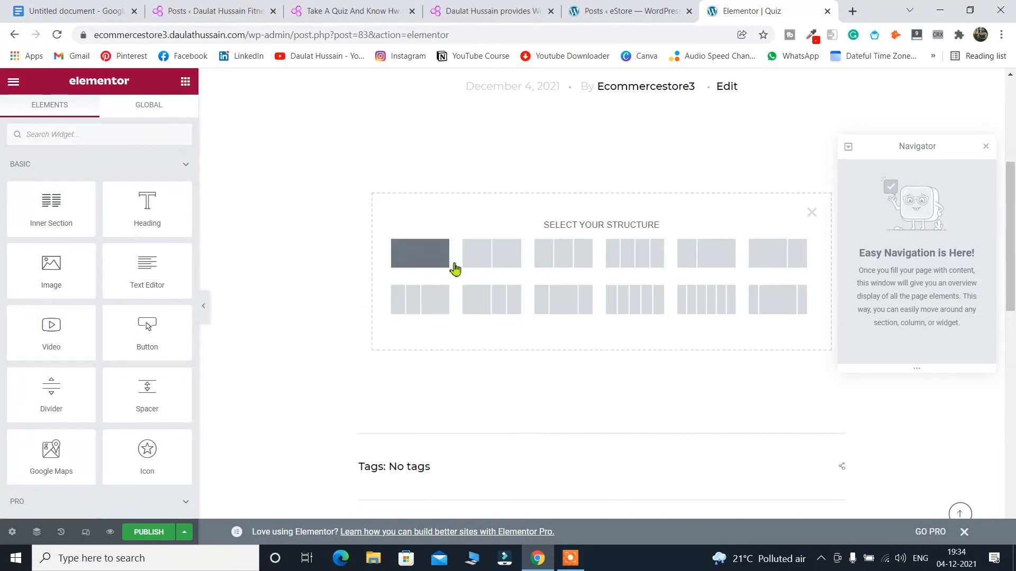
click(435, 267)
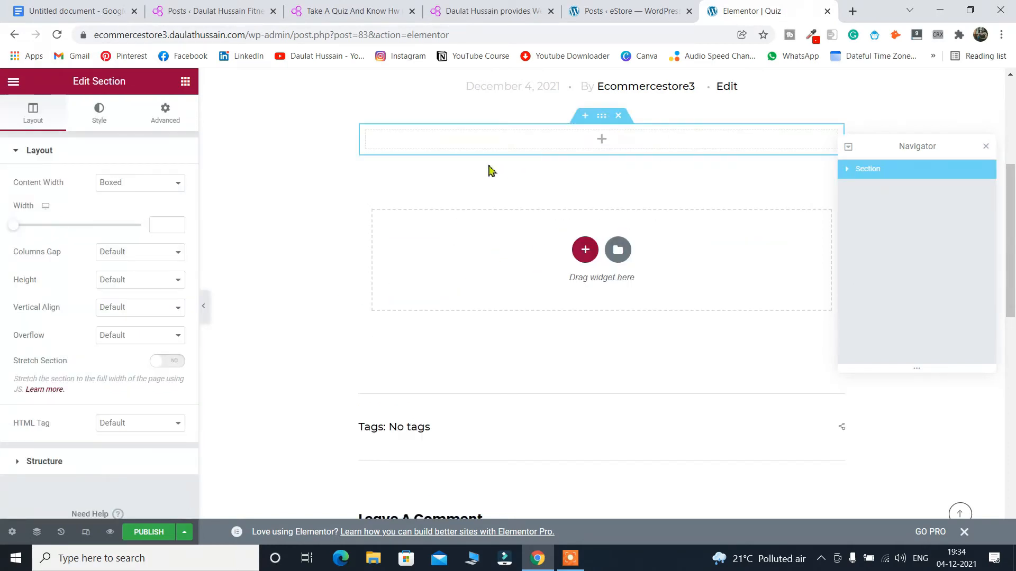
Search the widgets for 'sh' and drop a Shortcode widget into the section.
click(186, 81)
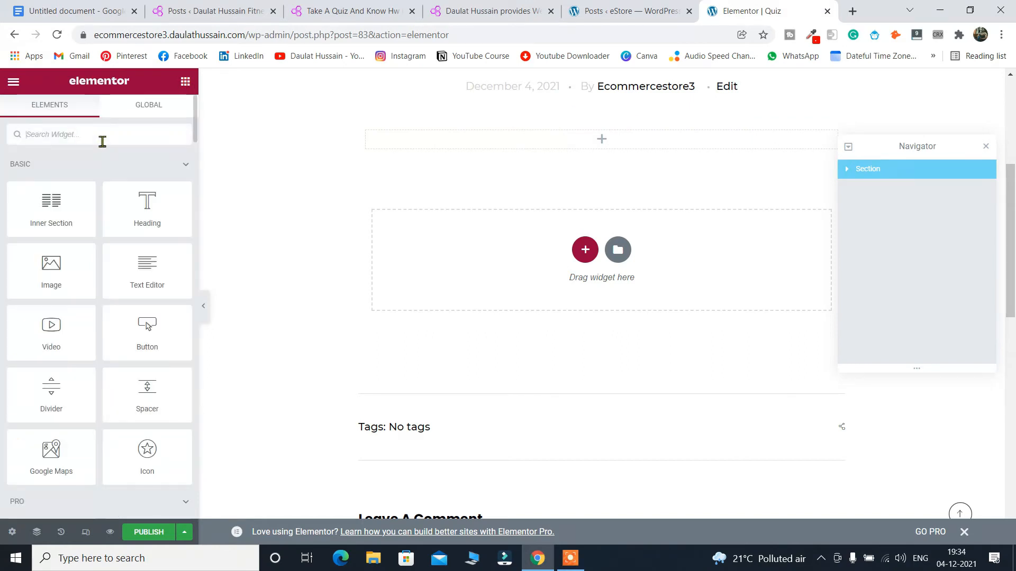
text(sch)
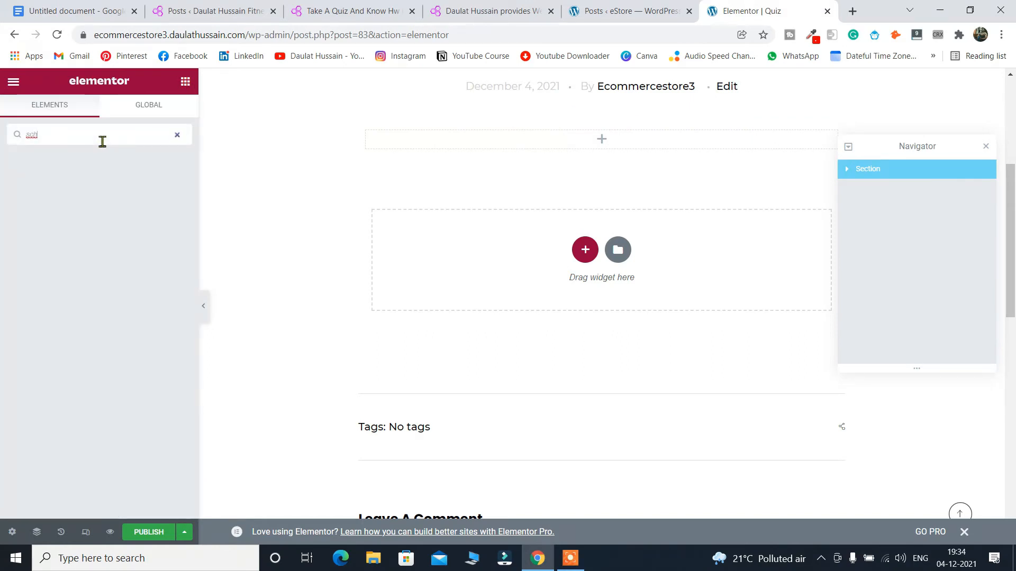
key(BackSpace)
key(BackSpace)
text(sh)
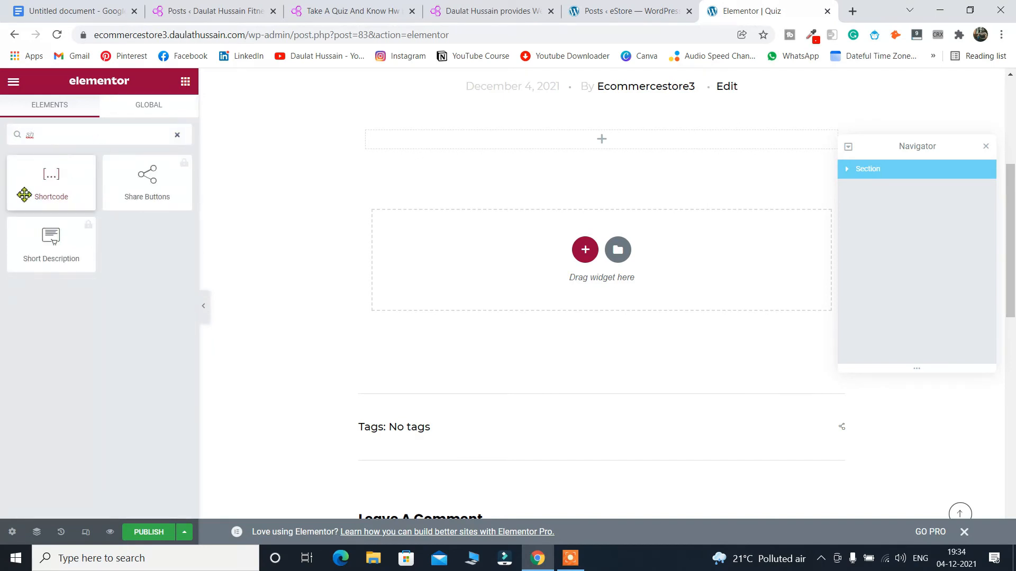
drag(45, 182, 521, 138)
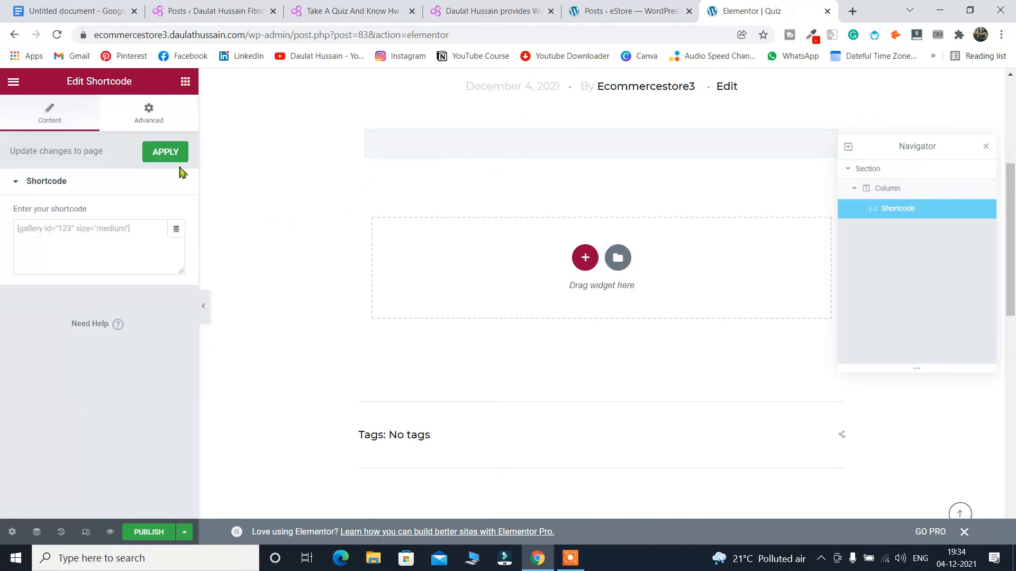
Paste the [multi-step-form id="1"] shortcode into the Shortcode widget.
click(104, 231)
key(ctrl+v)
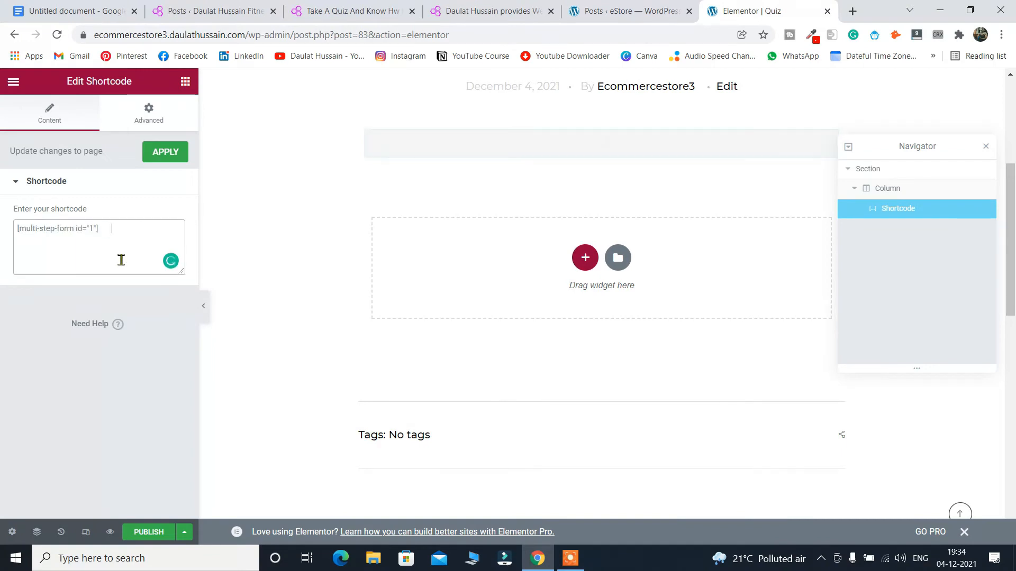
scroll(526, 275, down, 12)
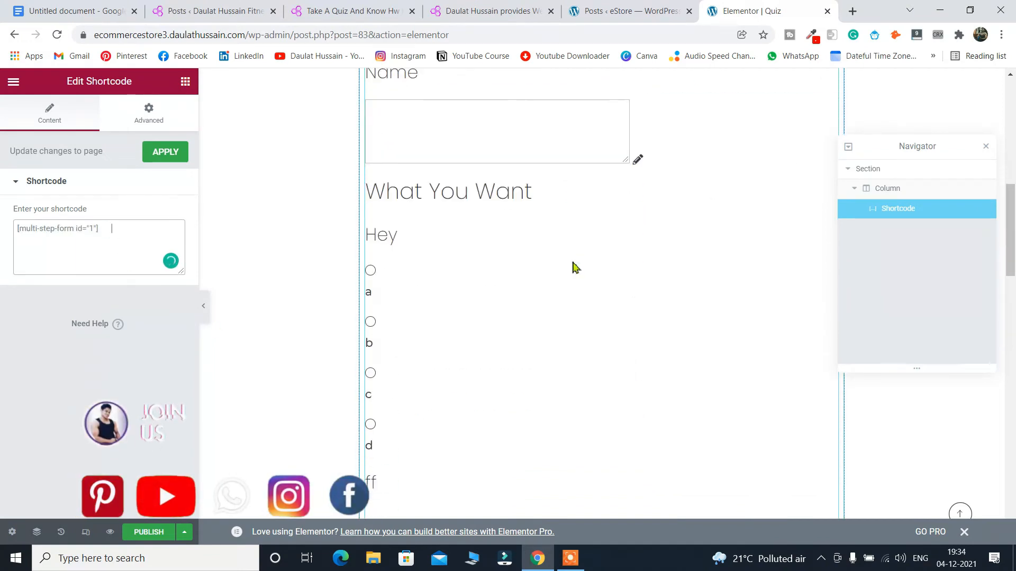
scroll(510, 226, down, 4)
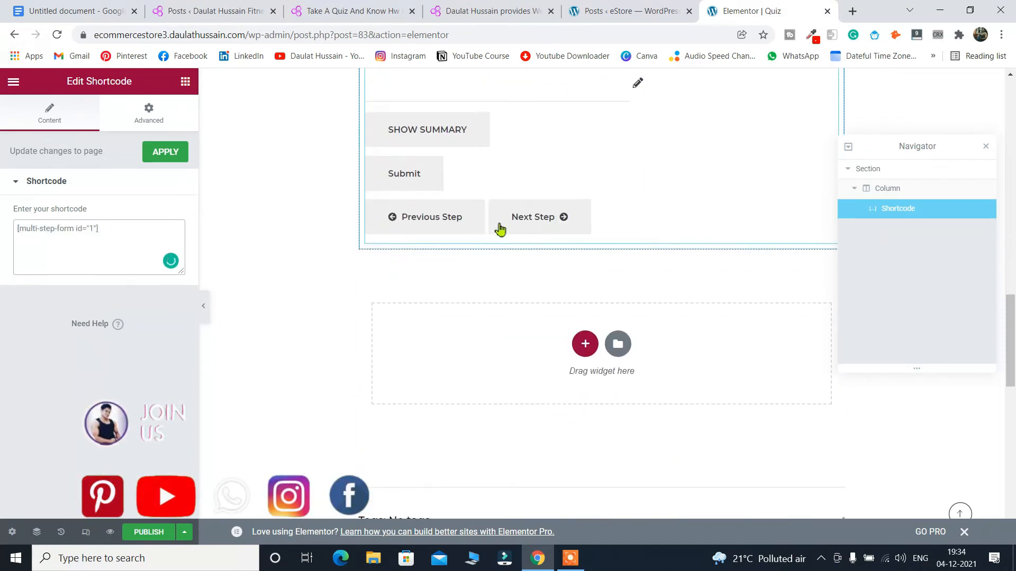
scroll(499, 227, up, 12)
Close the Navigator, publish the Quiz post, and view it live.
click(985, 148)
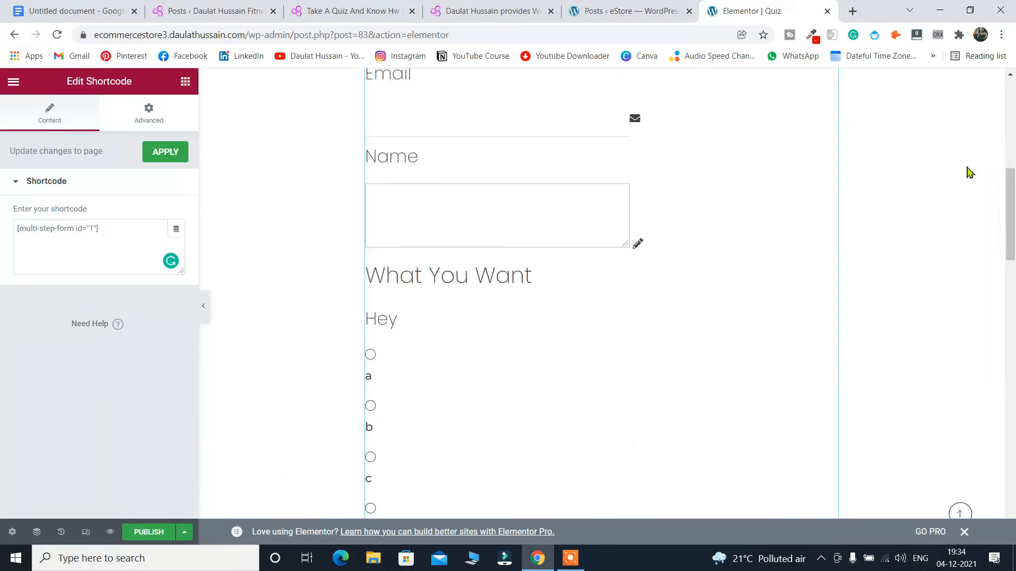
click(156, 533)
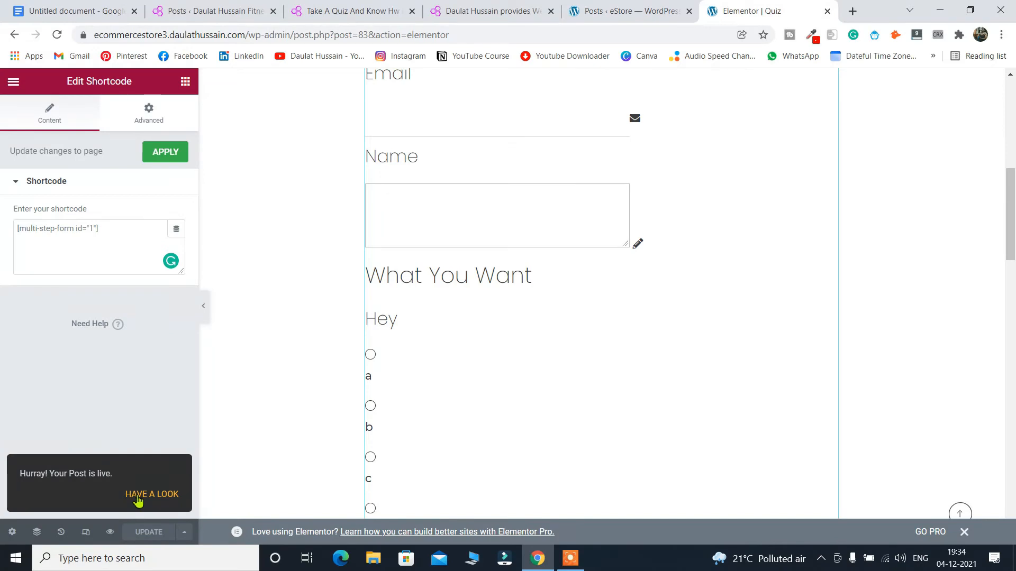
click(138, 495)
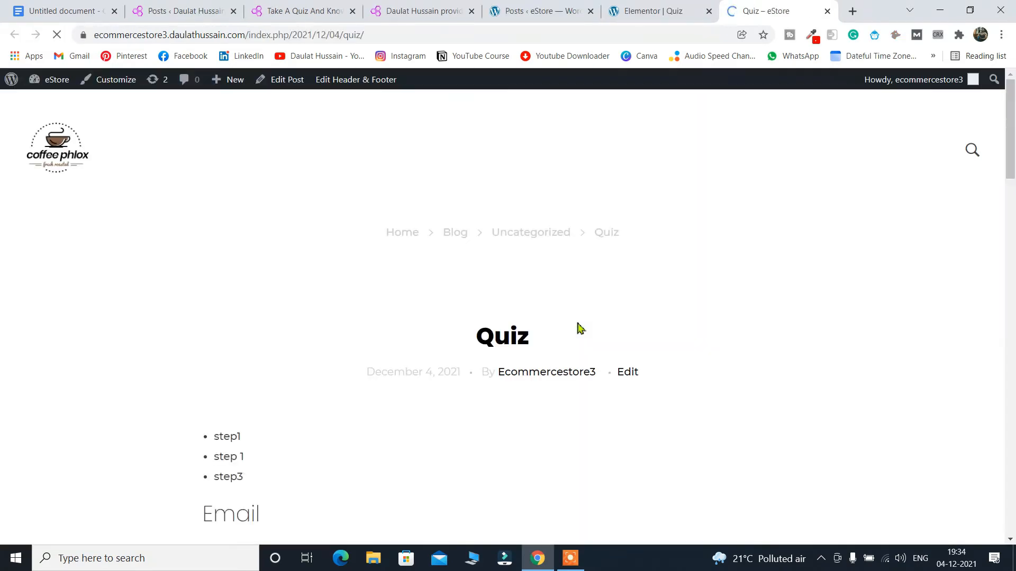
scroll(689, 230, down, 5)
Check empty-field validation, fill the Email and Name fields, and advance to the What You Want step.
scroll(690, 212, down, 5)
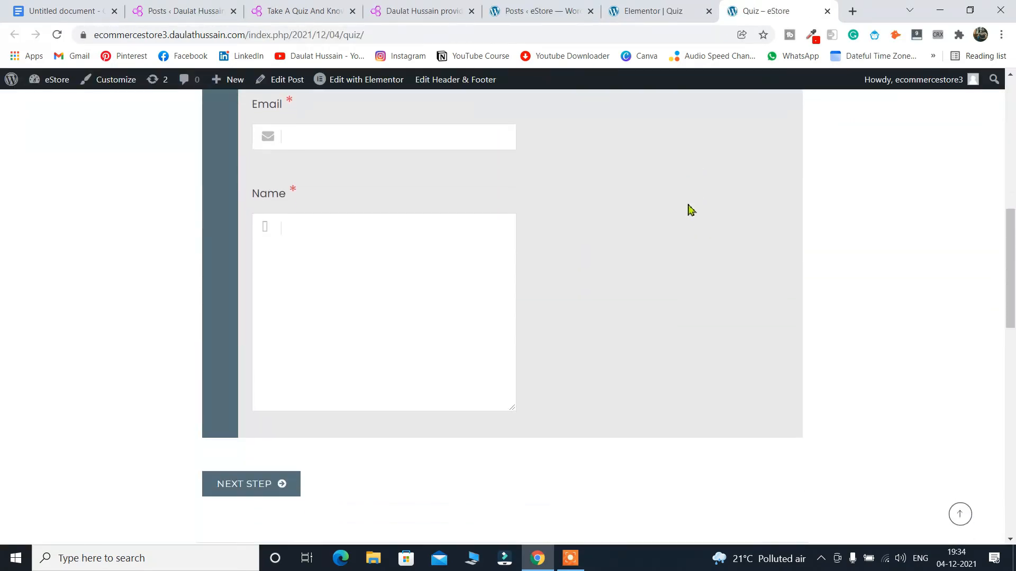
scroll(688, 210, up, 4)
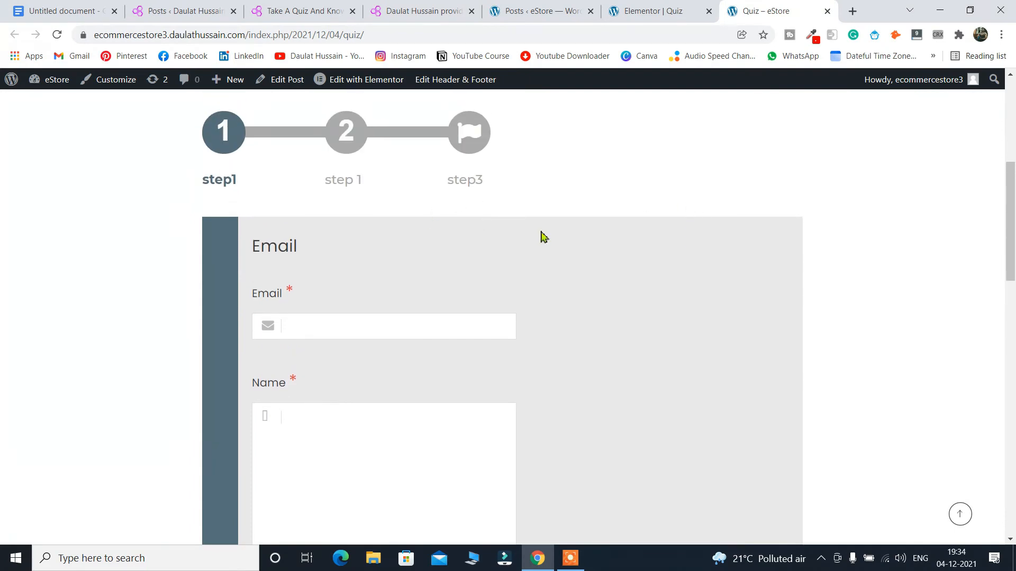
scroll(603, 269, down, 2)
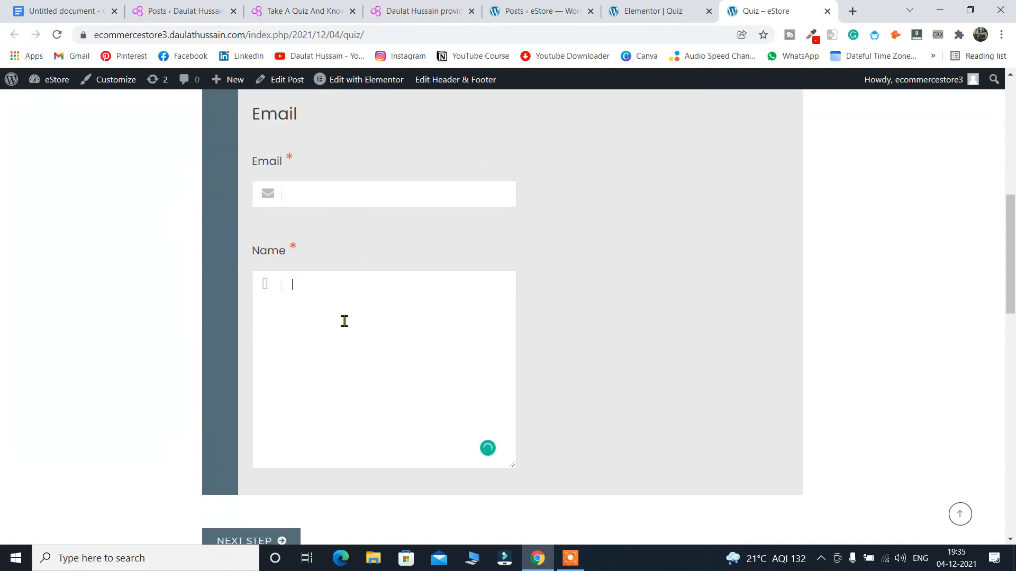
scroll(314, 288, down, 3)
scroll(315, 266, up, 1)
click(268, 411)
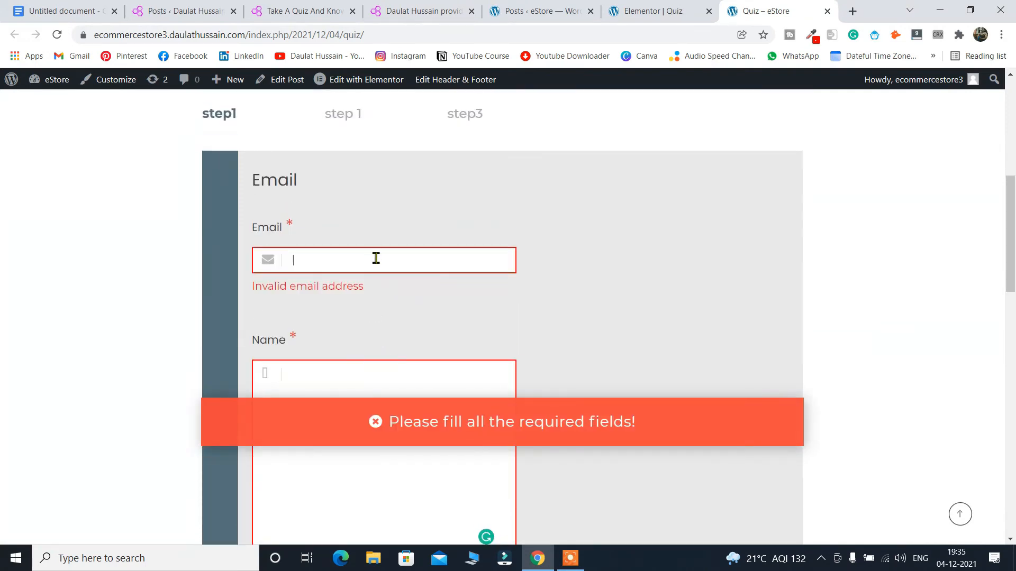
text(daulat)
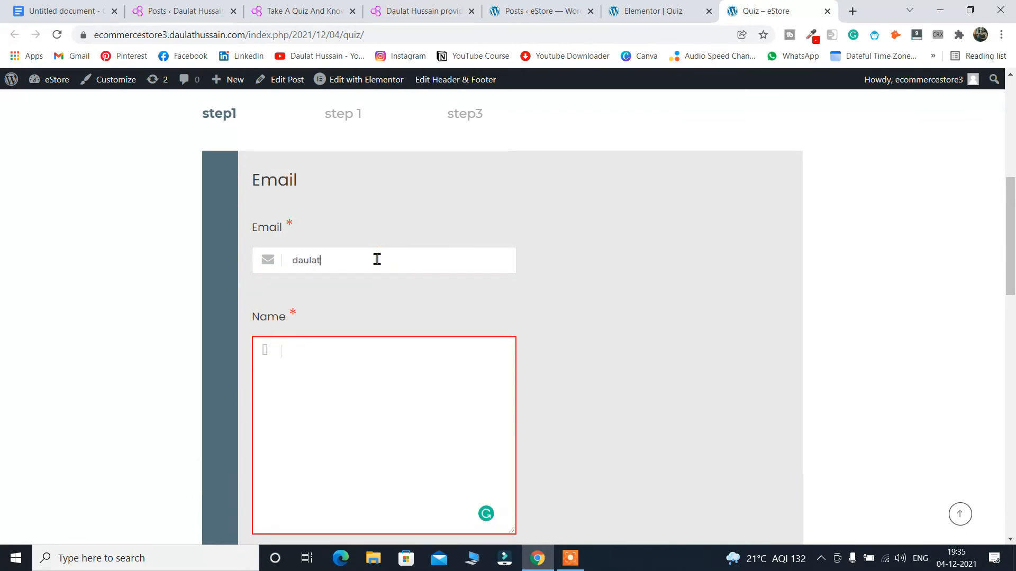
text(00)
text(da)
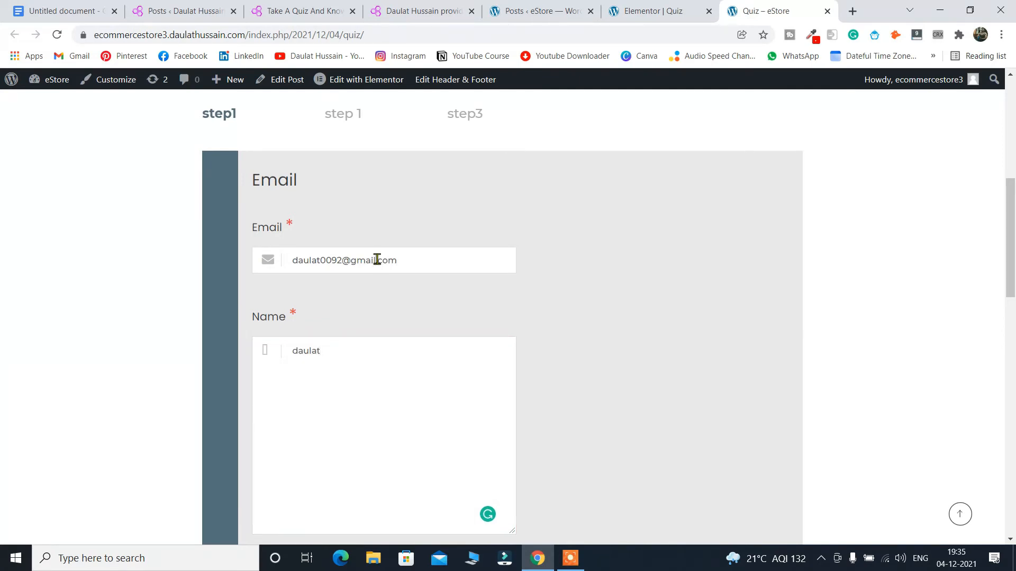
scroll(376, 258, down, 5)
click(241, 352)
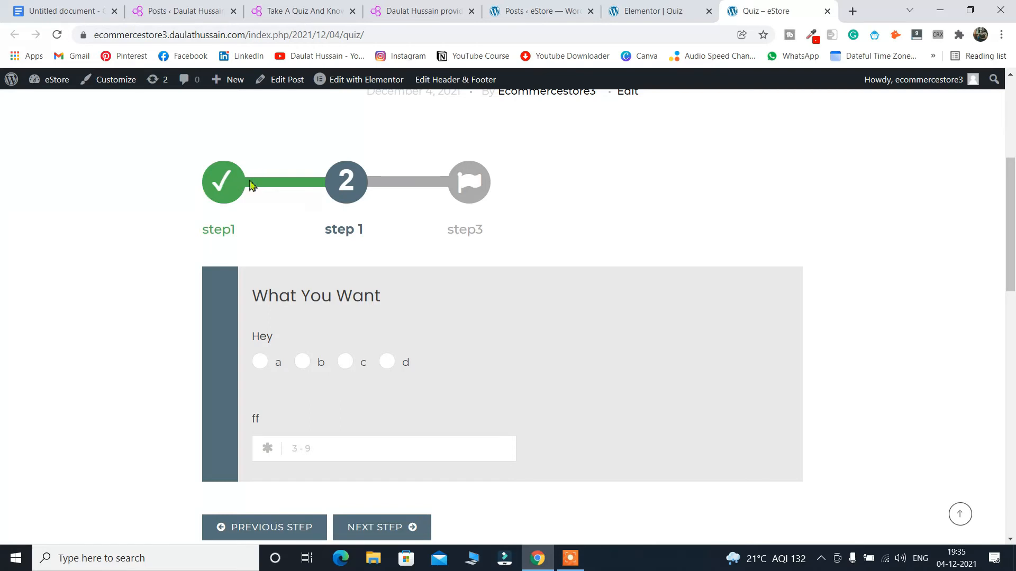
Answer 'b' to the Hey question, fill the 3 - 9 number field, and continue to step3 entering 'g'.
click(303, 368)
click(316, 449)
click(404, 526)
scroll(617, 374, down, 2)
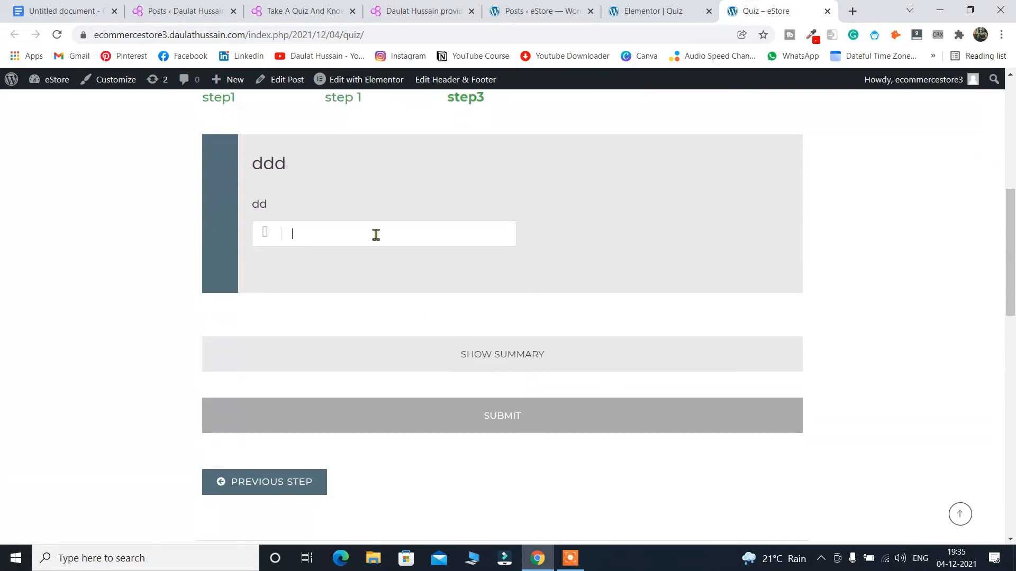
text(g)
Review the answer summary, hide it, and submit the completed quiz.
click(492, 356)
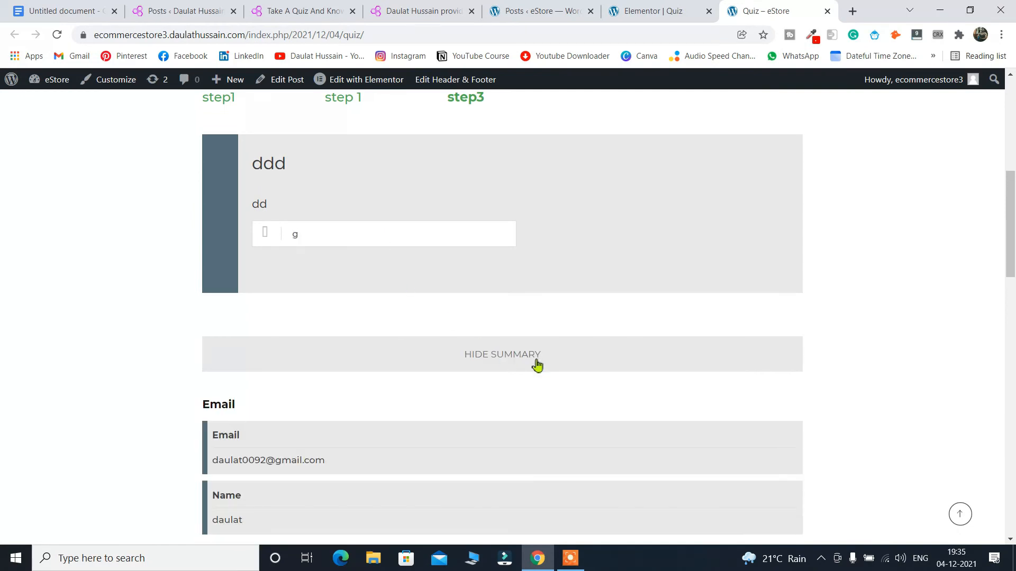
scroll(657, 347, down, 3)
scroll(410, 320, up, 5)
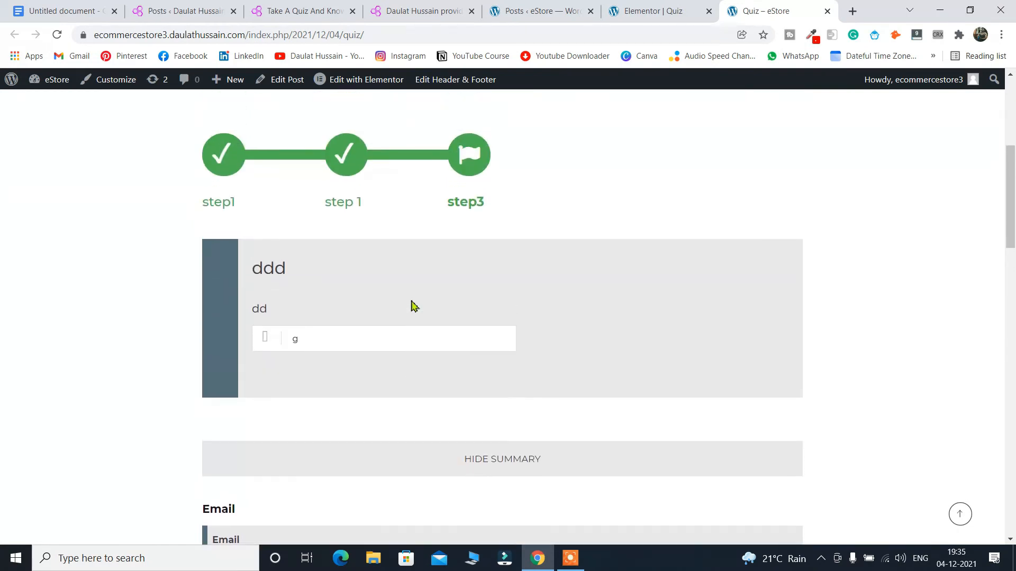
scroll(449, 367, down, 8)
scroll(482, 306, up, 3)
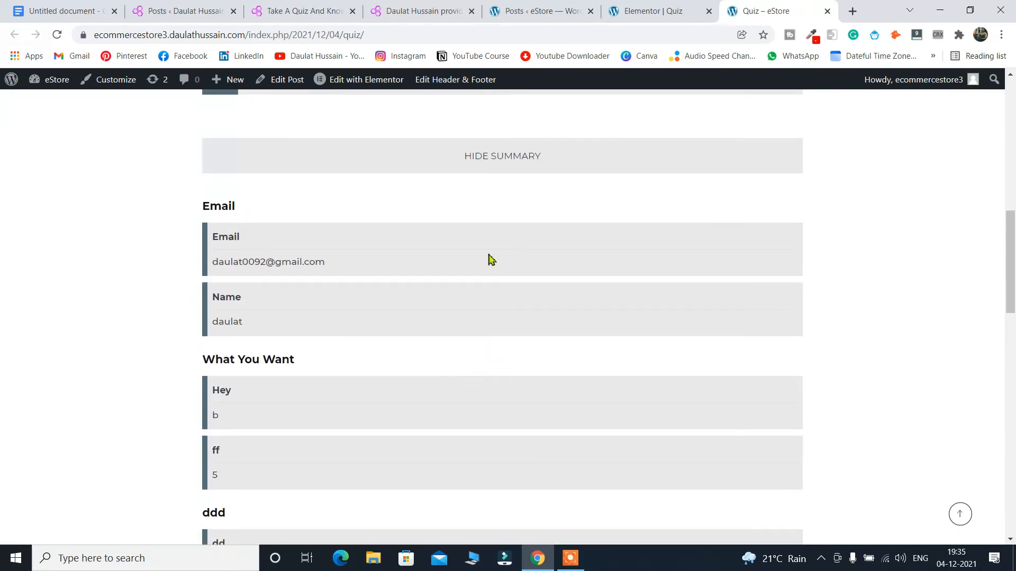
click(500, 165)
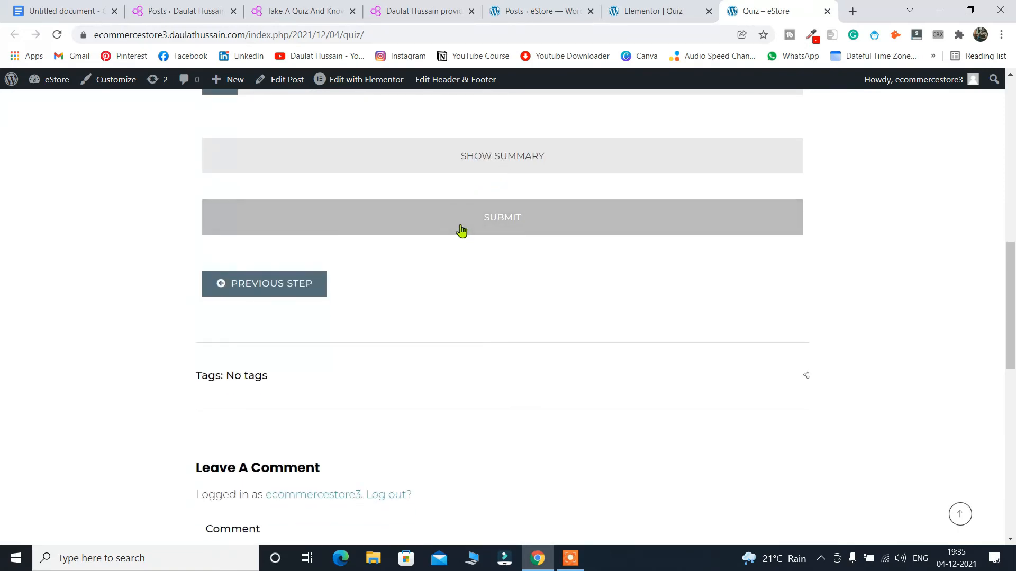
click(514, 224)
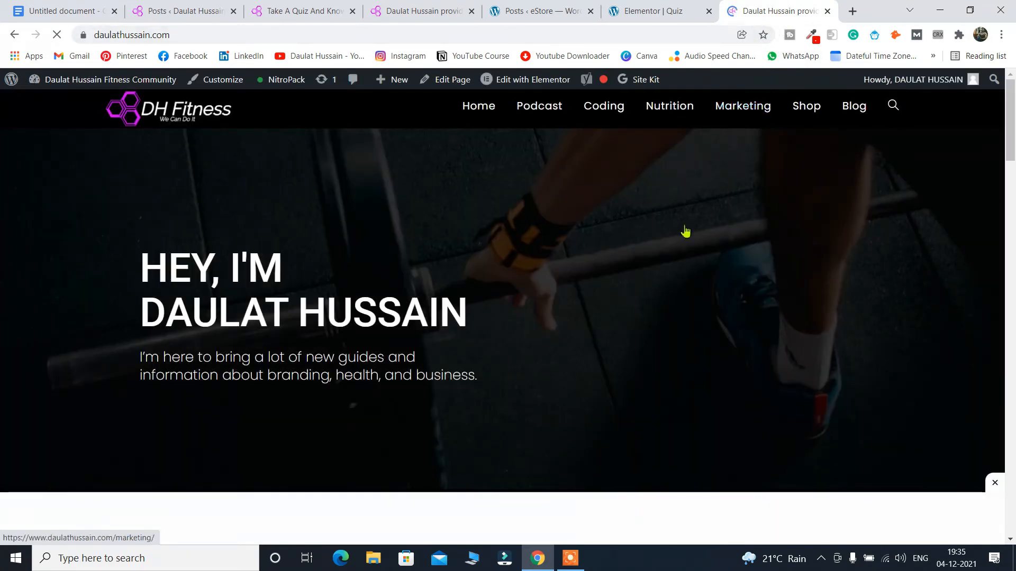
Go back to the quiz page, then open the Multi Step Forms list in the eStore admin.
click(14, 34)
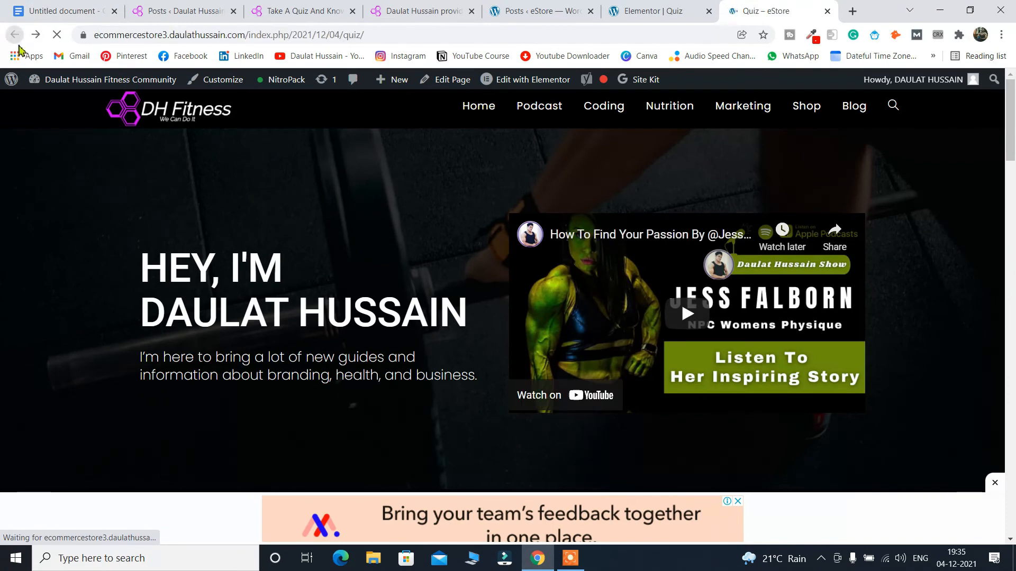
scroll(566, 247, up, 15)
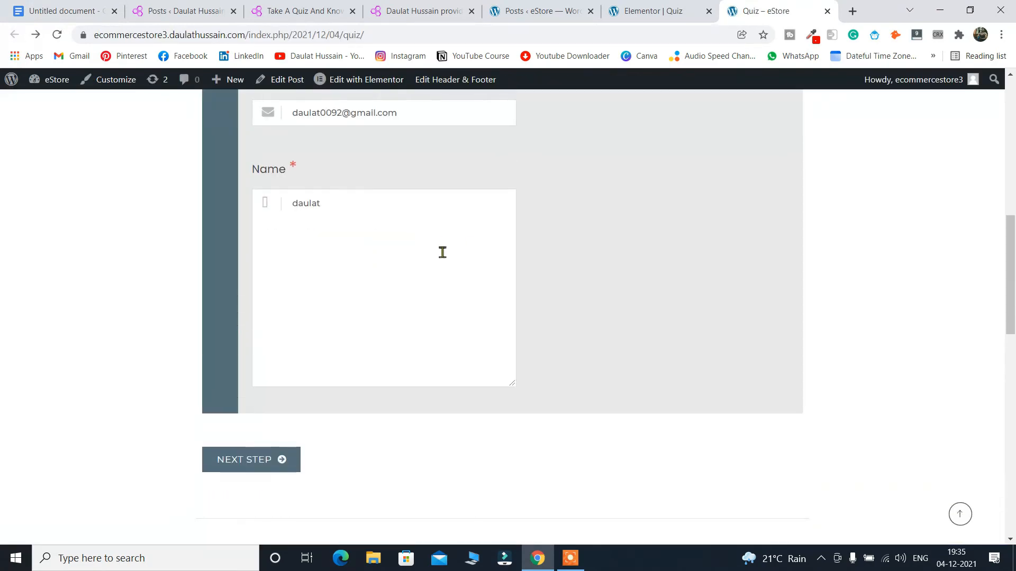
scroll(588, 259, up, 3)
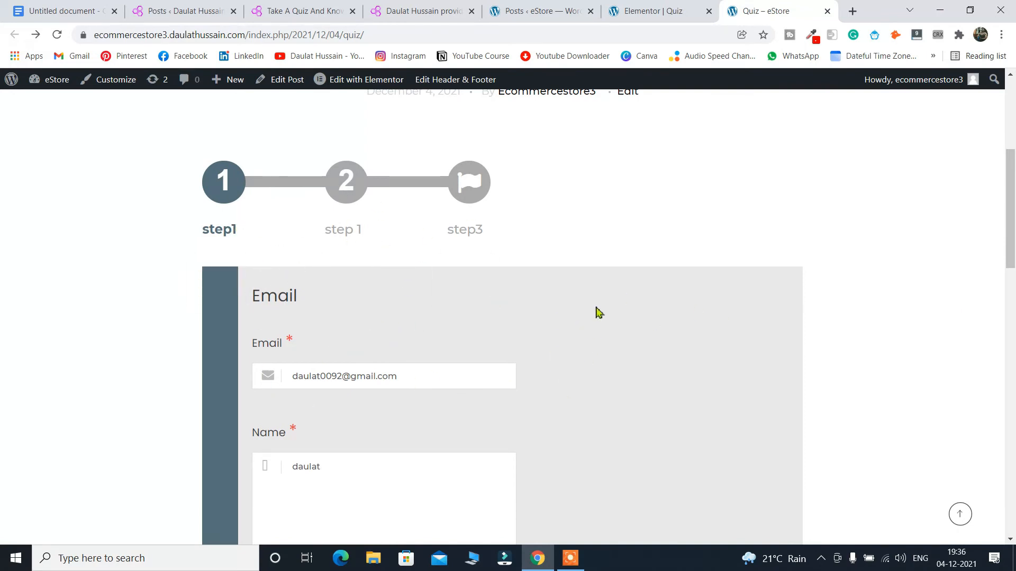
click(665, 12)
click(536, 15)
click(56, 359)
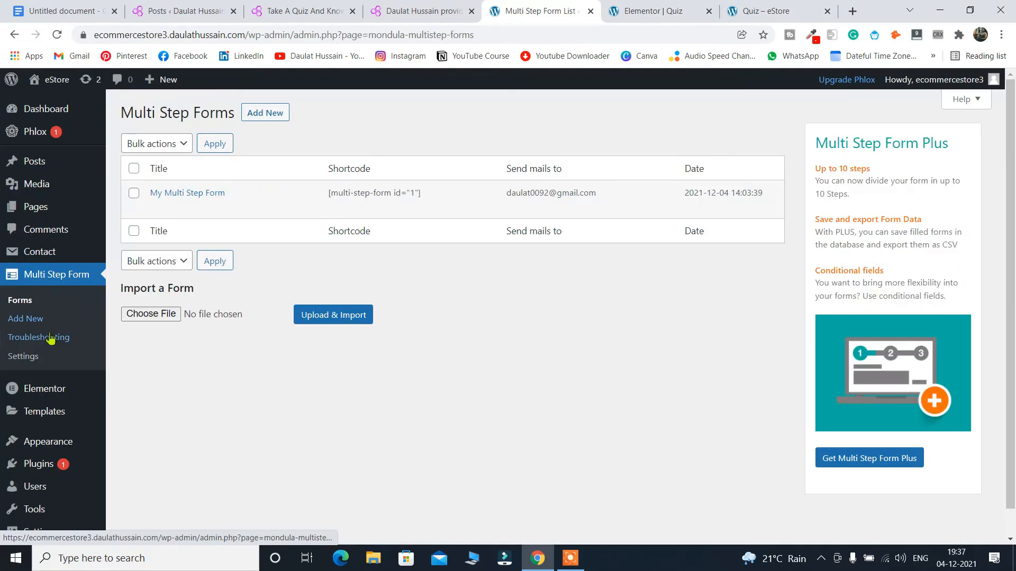
Turn off Show progress bar in the form's Styling settings and save the changes.
click(33, 357)
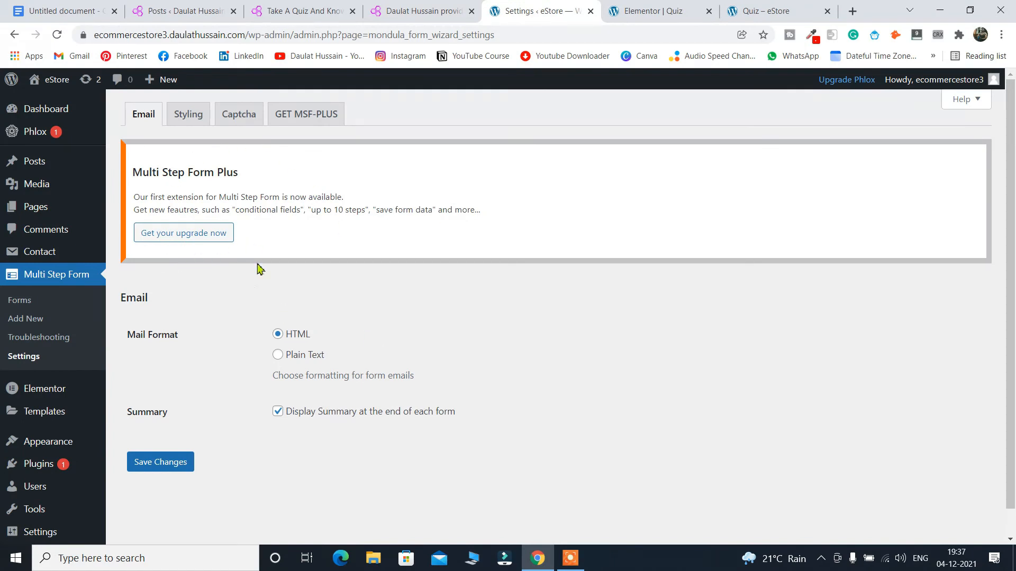
click(188, 114)
scroll(654, 368, down, 3)
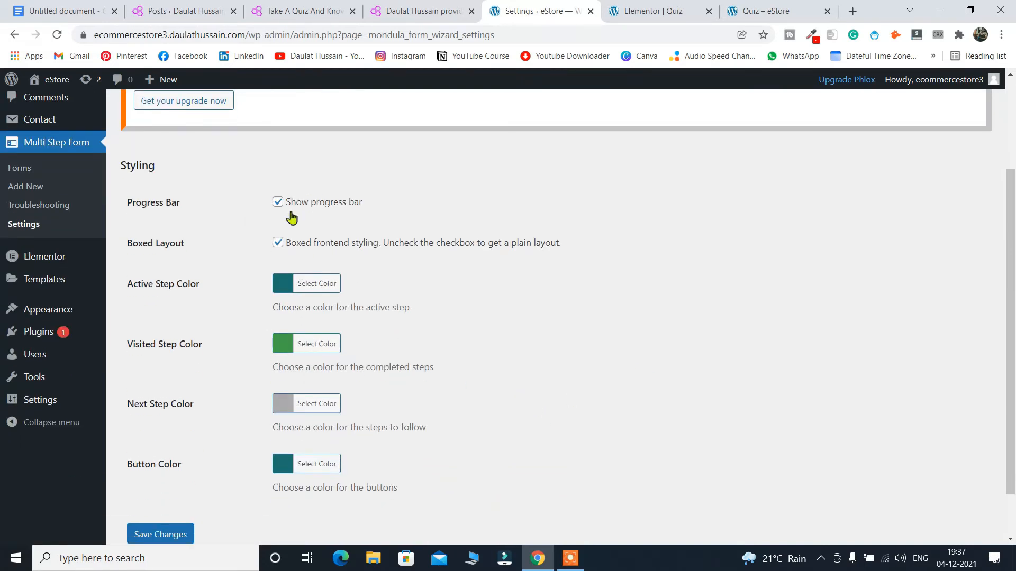
click(772, 12)
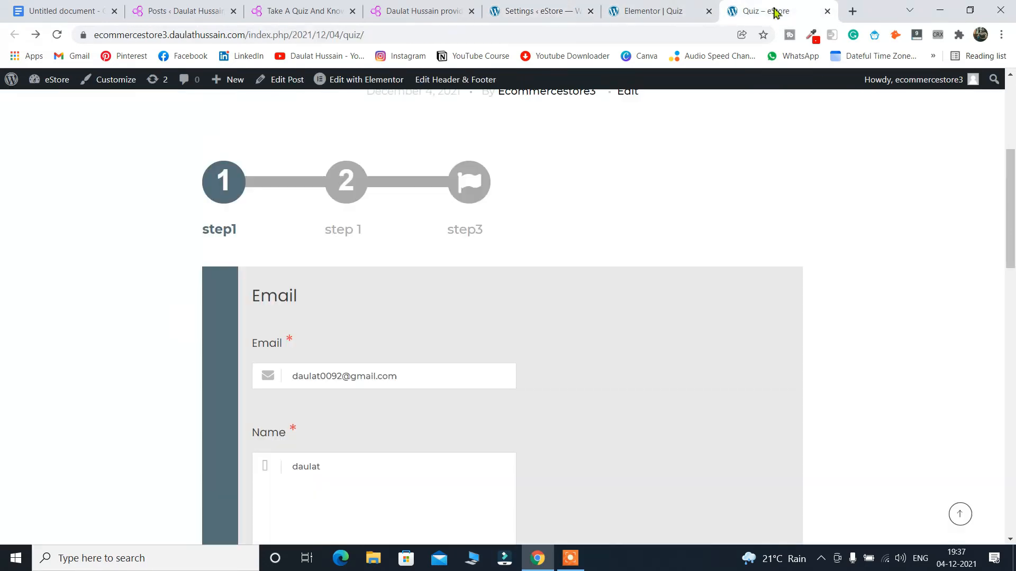
click(542, 15)
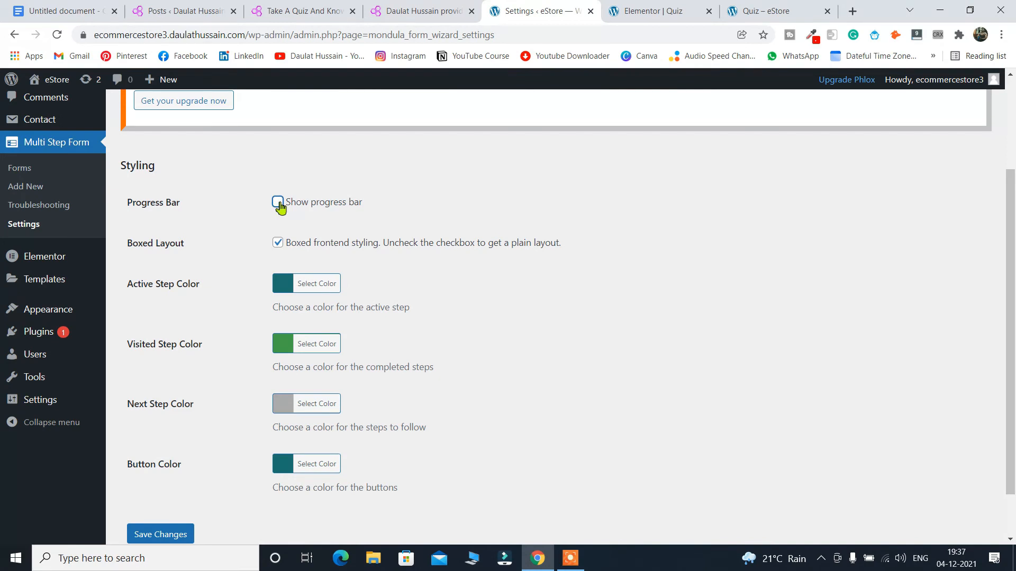
click(140, 539)
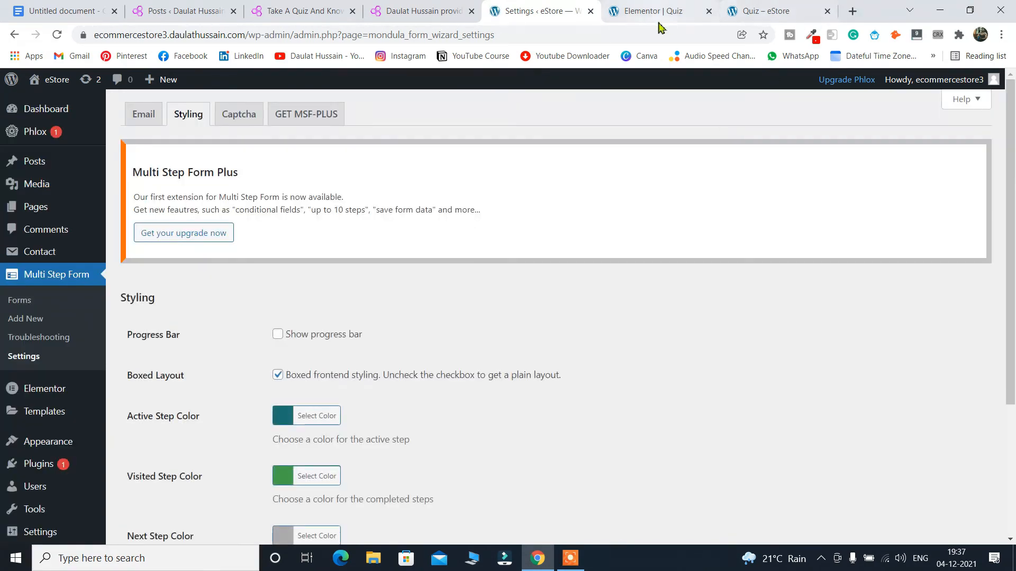
Reload the live Quiz post to confirm the step circles are gone, then return to Styling.
click(756, 9)
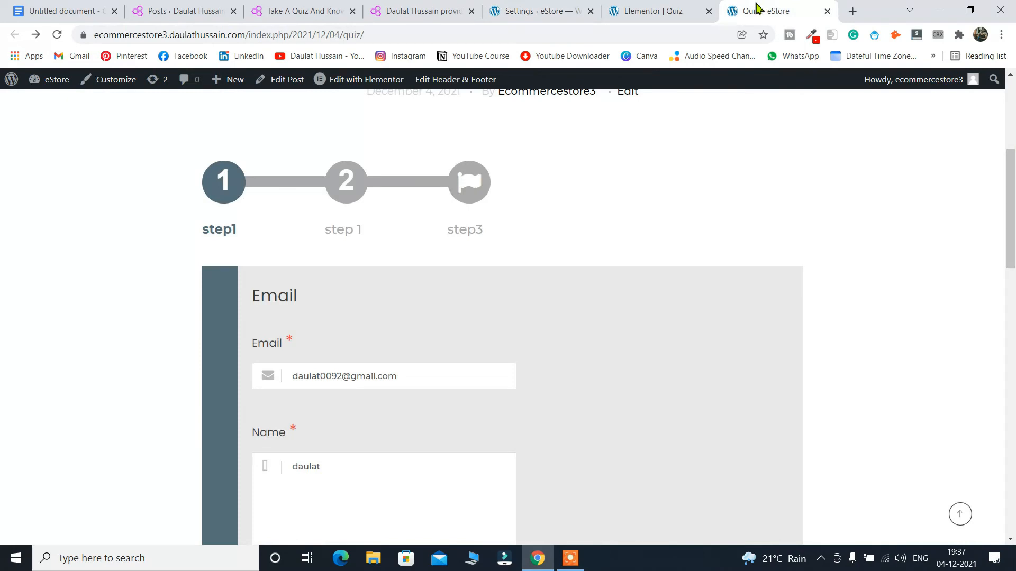
click(58, 35)
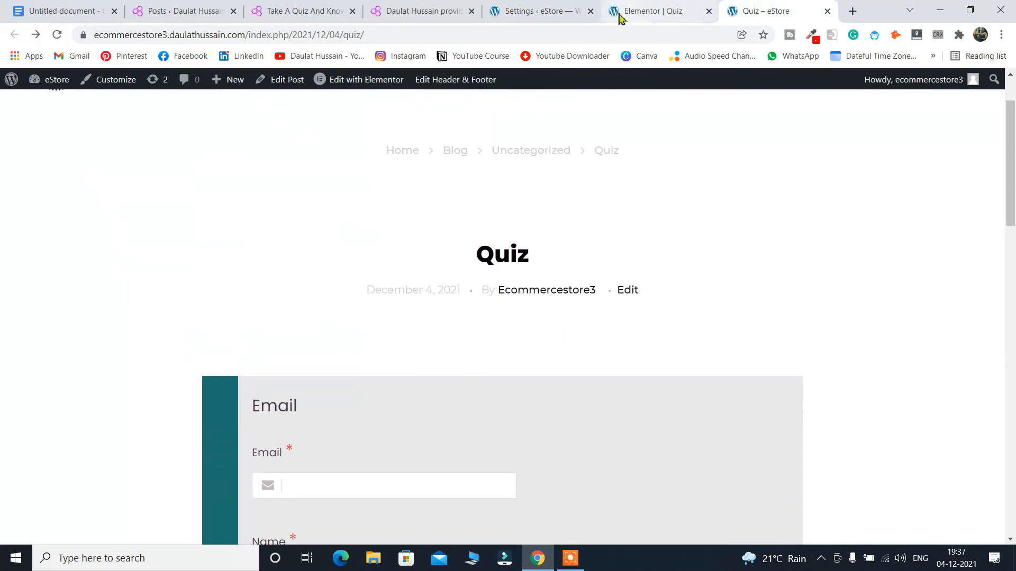
click(544, 11)
scroll(423, 286, down, 3)
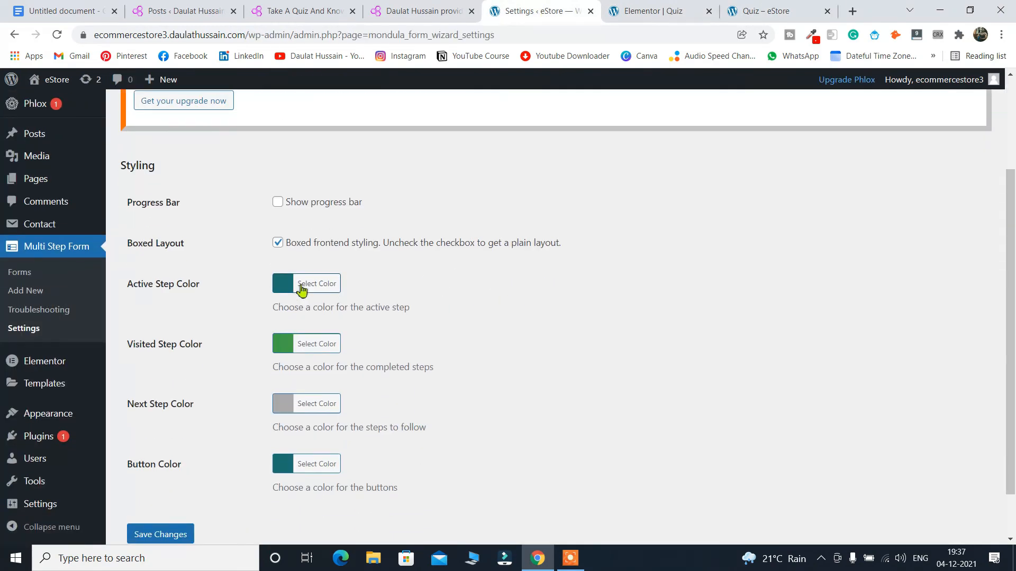
Set the Active Step and Visited Step colours to black.
click(302, 290)
click(285, 437)
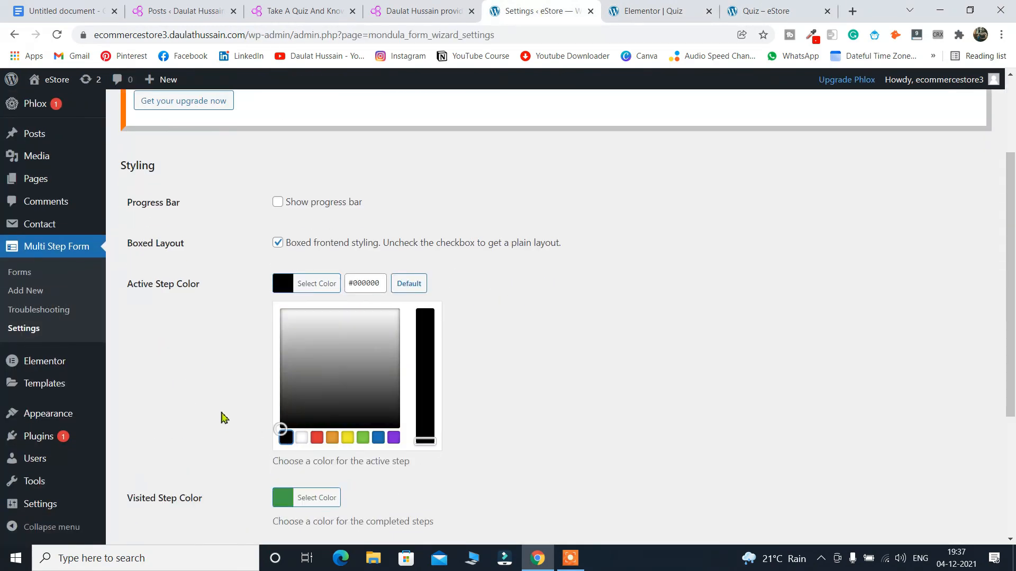
click(224, 417)
scroll(263, 356, down, 2)
click(283, 287)
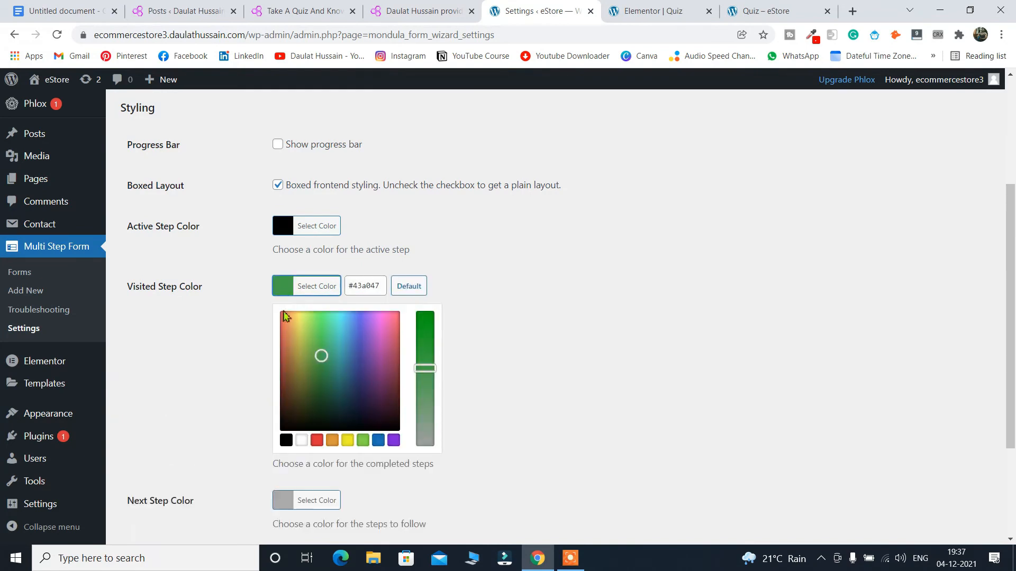
click(286, 440)
click(228, 389)
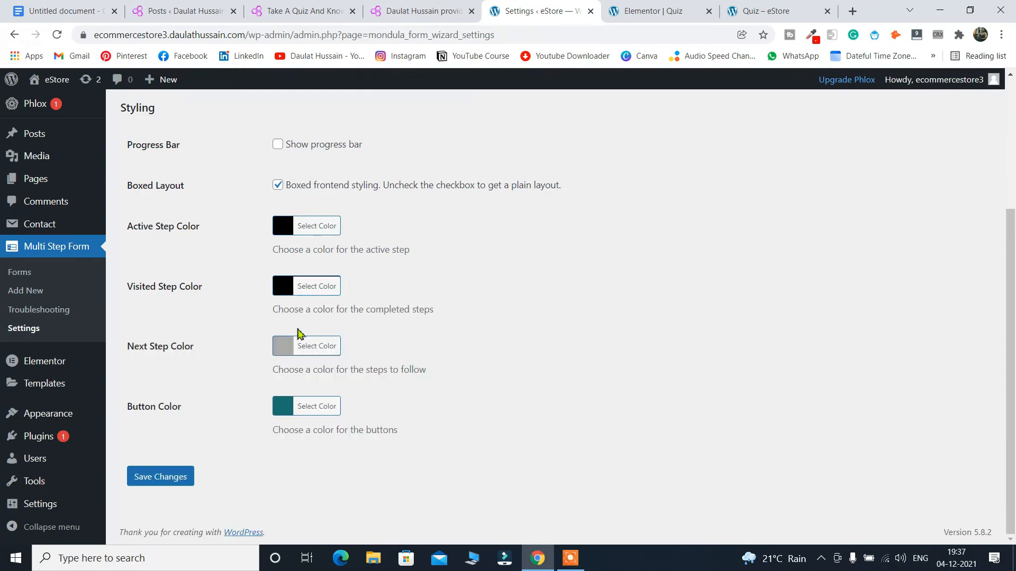
Set the Button Color to black (#000000) and save the styling changes.
click(283, 410)
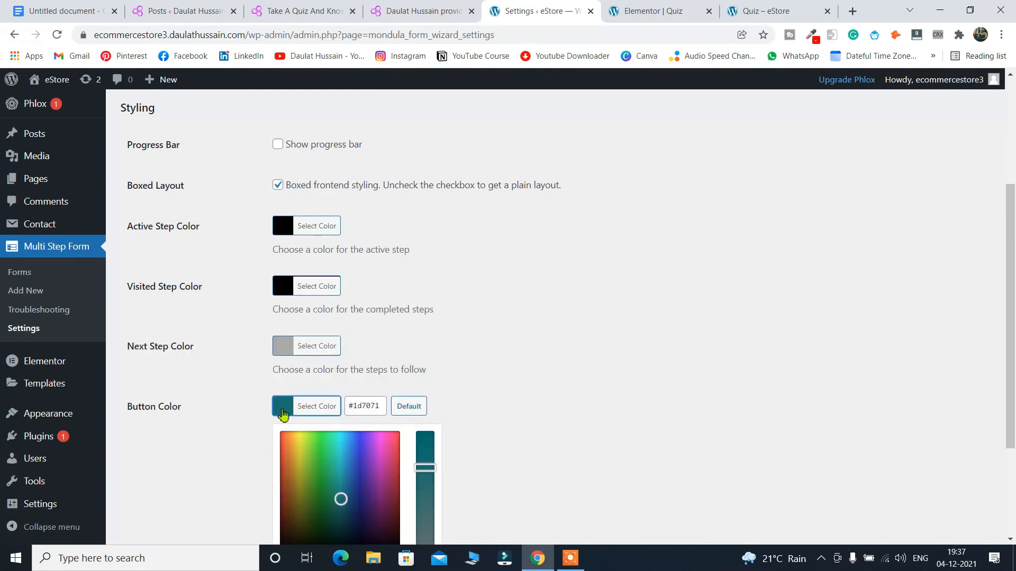
scroll(302, 485, down, 3)
click(288, 411)
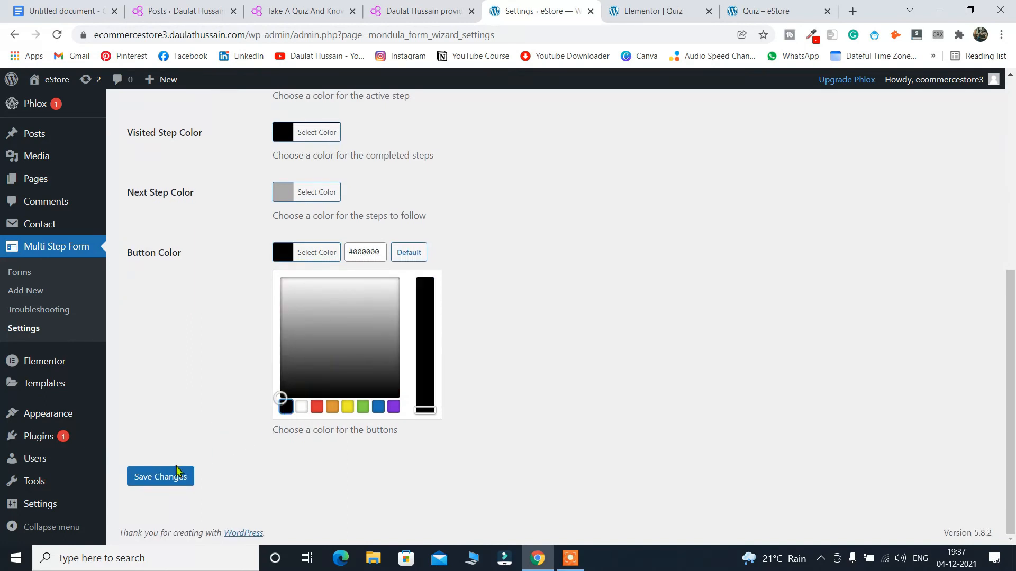
click(171, 478)
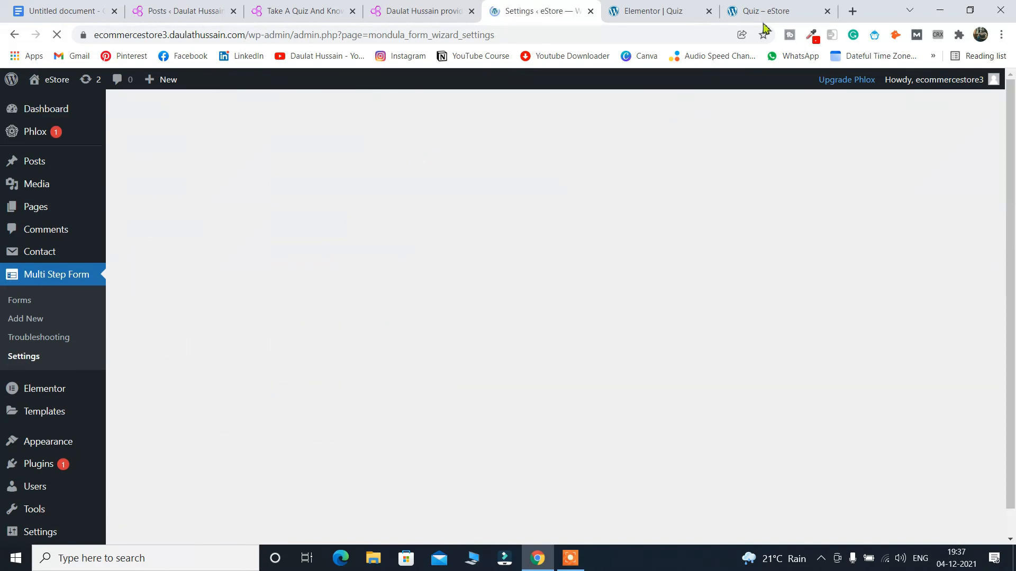
Reload the live Quiz post to check the black accent bar, then return to Styling.
click(760, 13)
scroll(450, 265, down, 3)
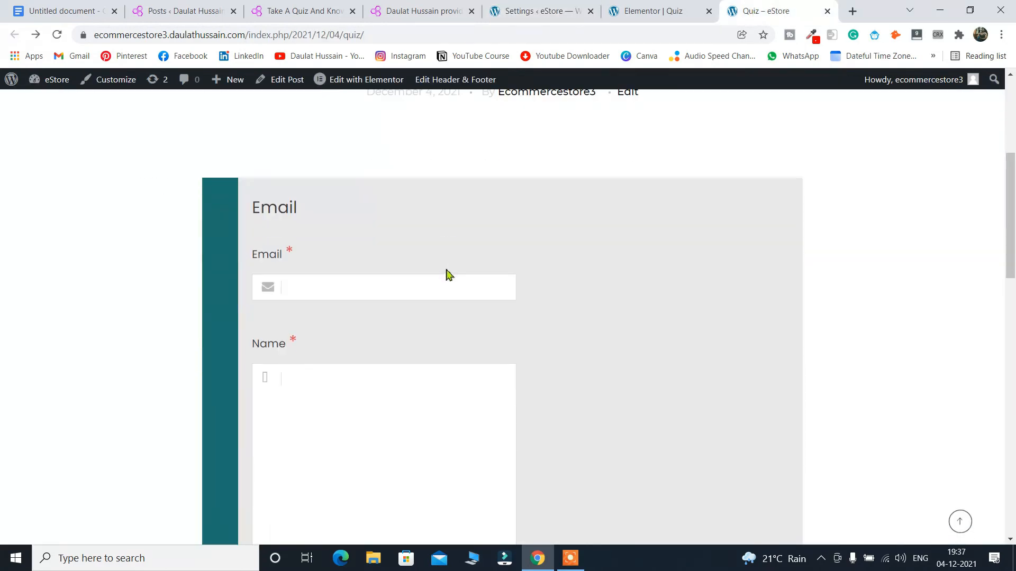
click(57, 34)
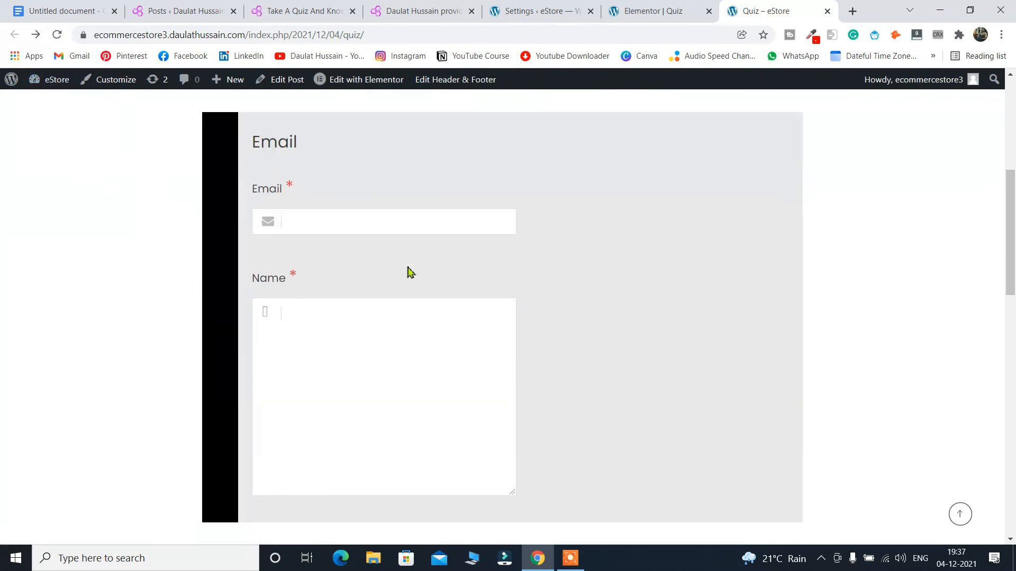
scroll(532, 201, down, 3)
scroll(531, 201, up, 5)
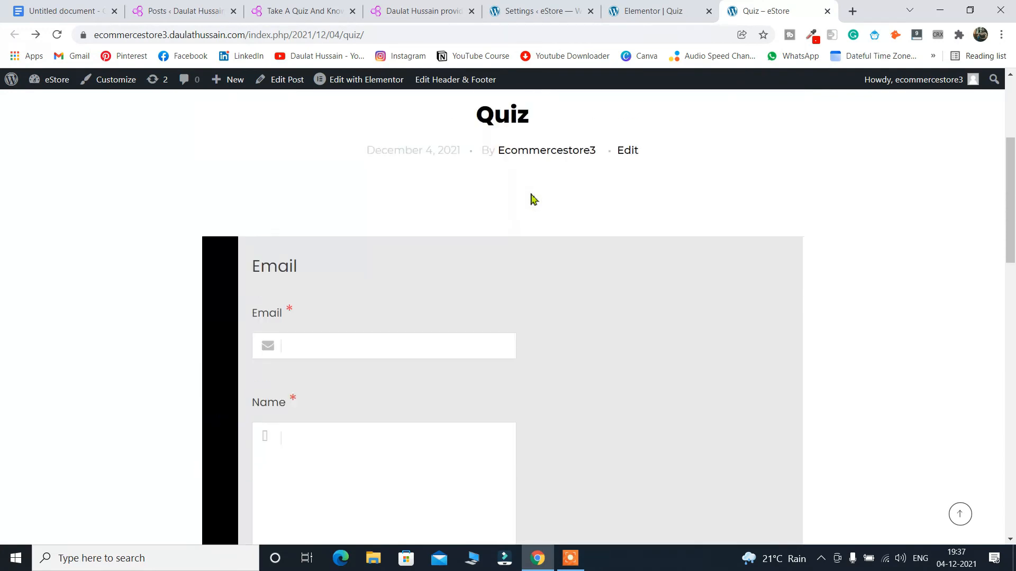
click(536, 10)
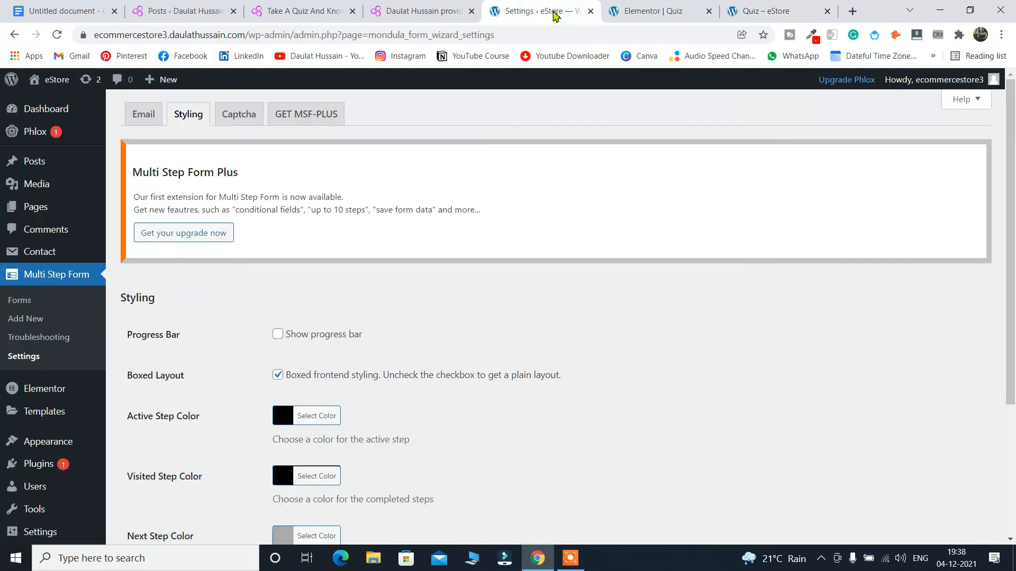
scroll(421, 287, down, 3)
scroll(421, 287, up, 4)
drag(232, 127, 233, 173)
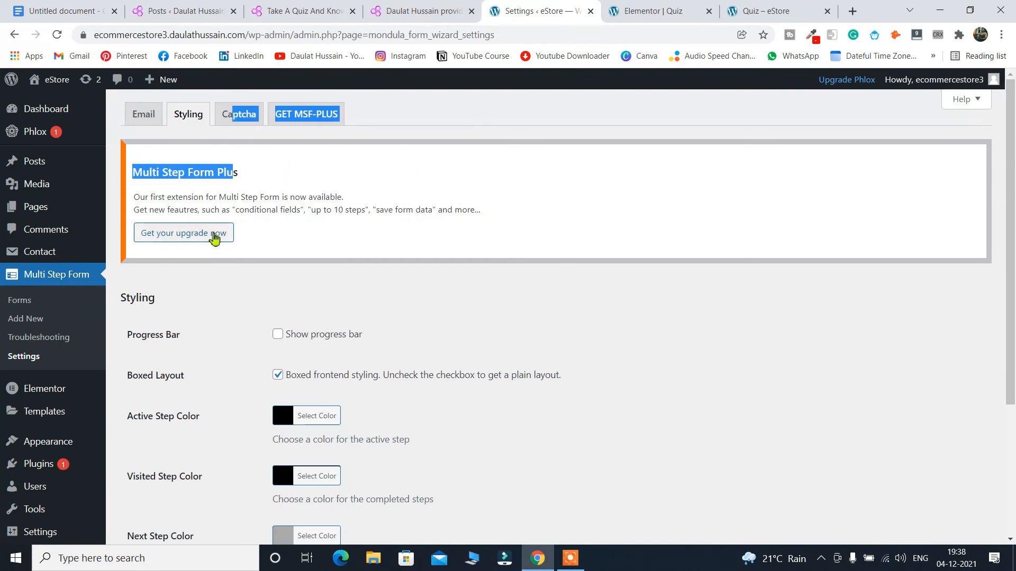
scroll(331, 291, down, 3)
scroll(538, 302, up, 3)
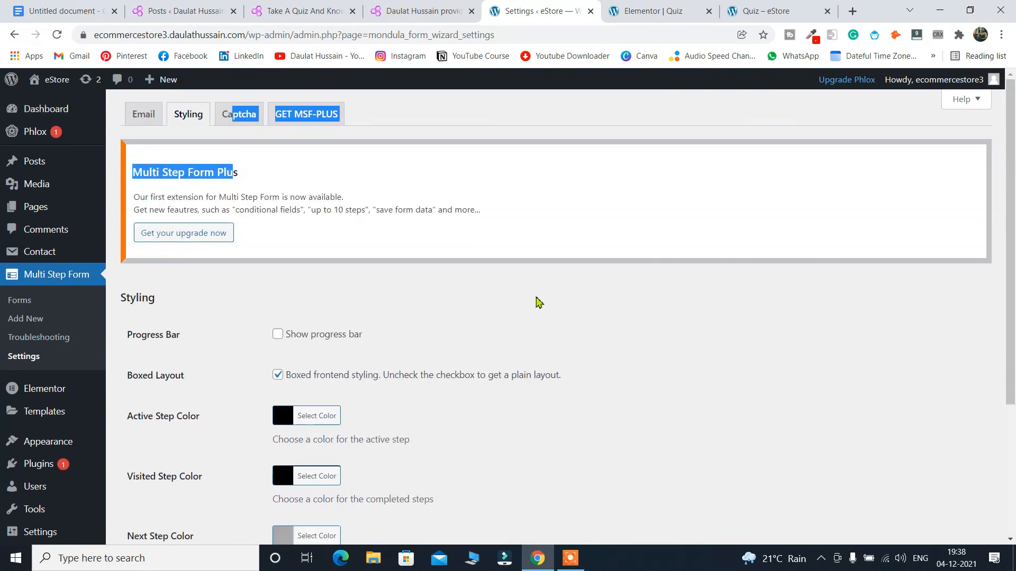